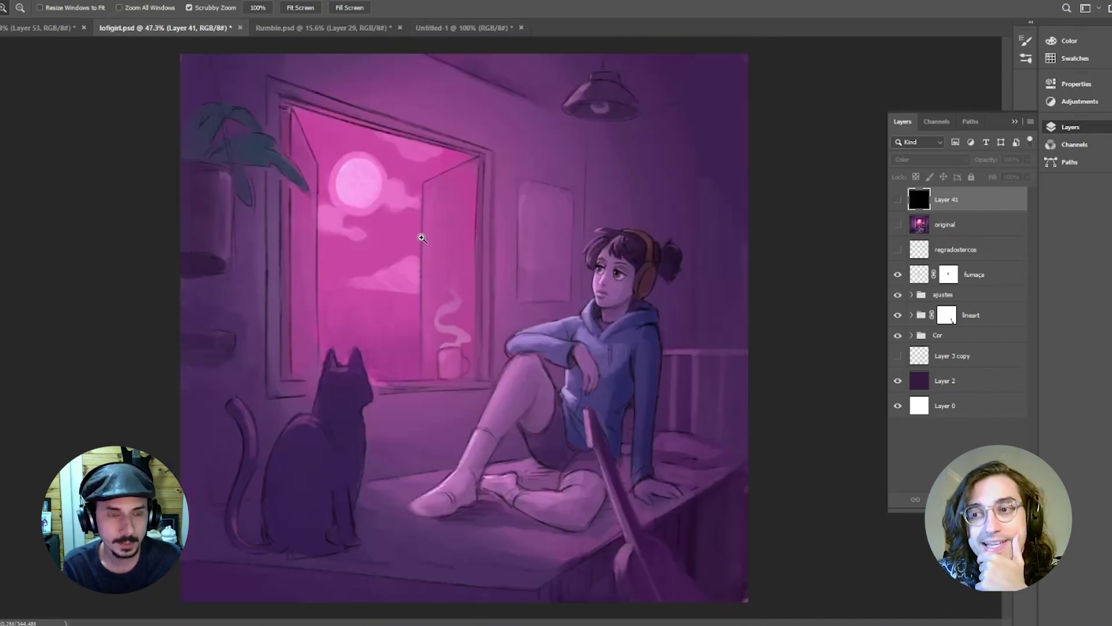
Step: Compare the original illustration with the lineart by toggling the visibility of the original layer
left_click_drag(657, 257, 652, 255)
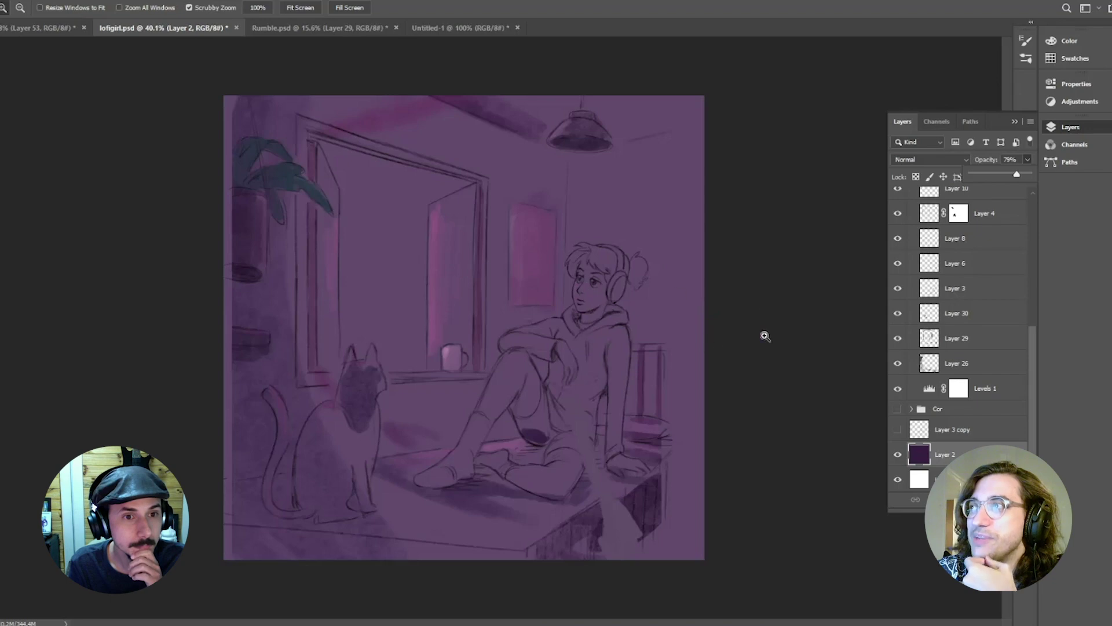
scroll(927, 299, "up", 8)
left_click(898, 226)
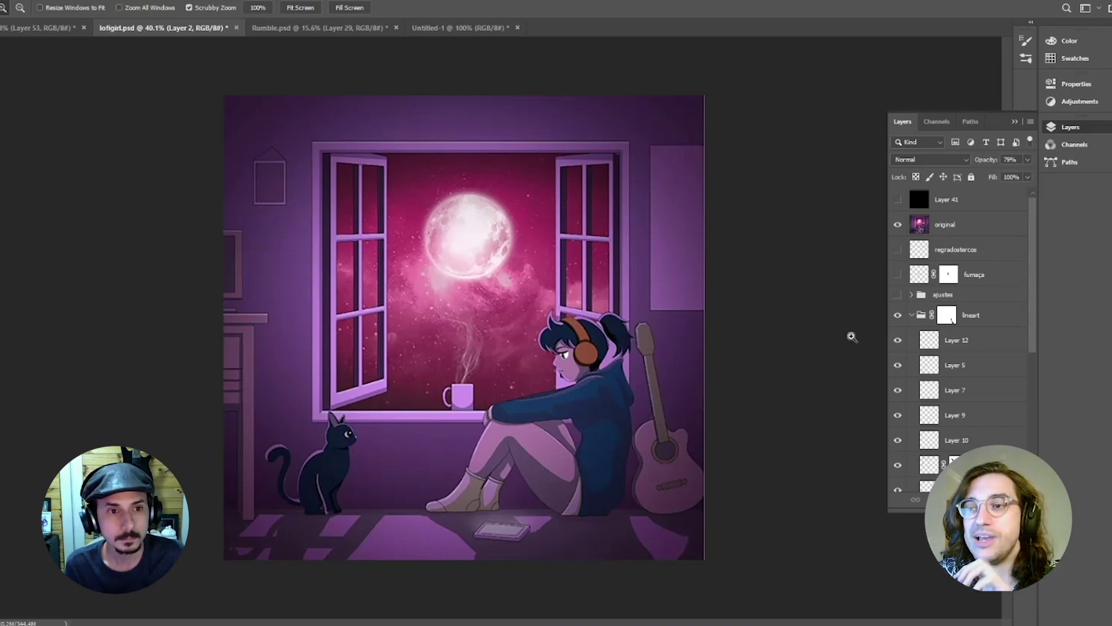
left_click(898, 225)
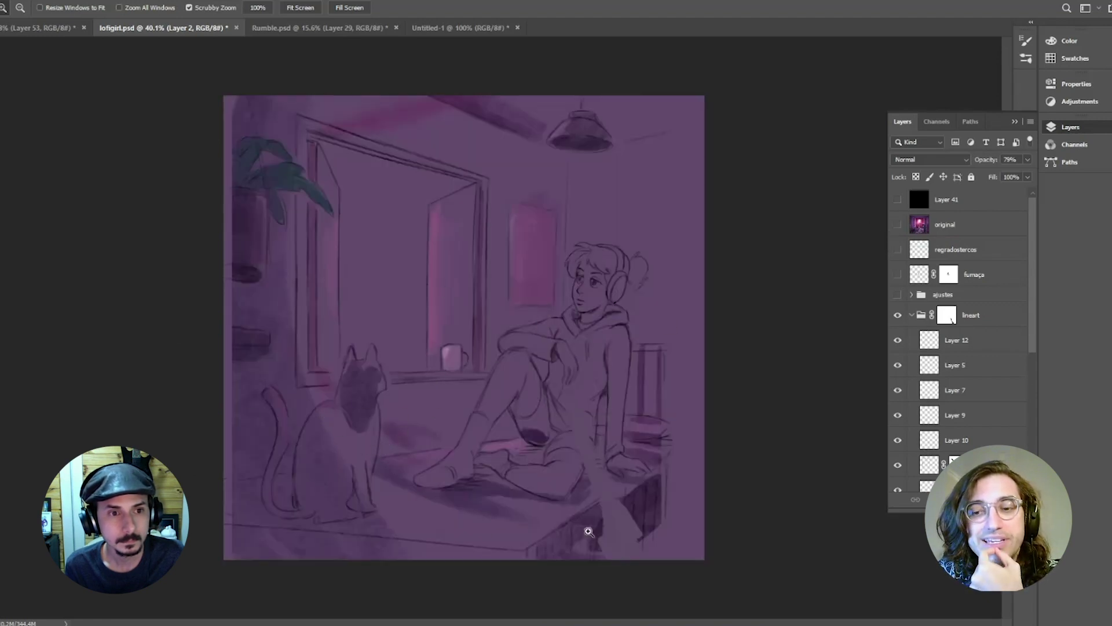
left_click(899, 225)
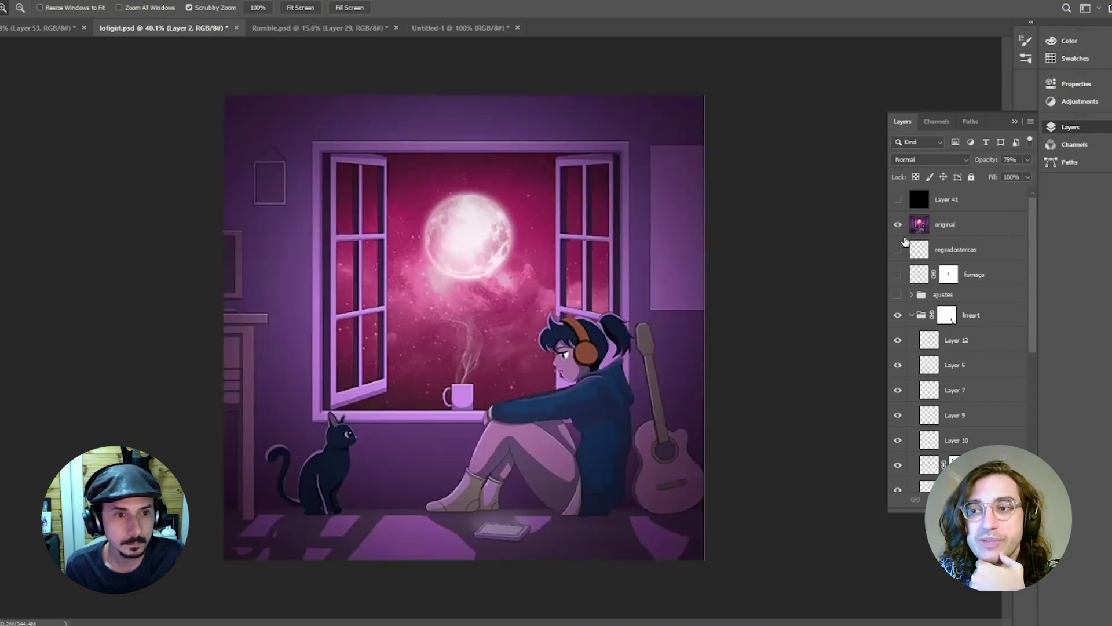
left_click(899, 225)
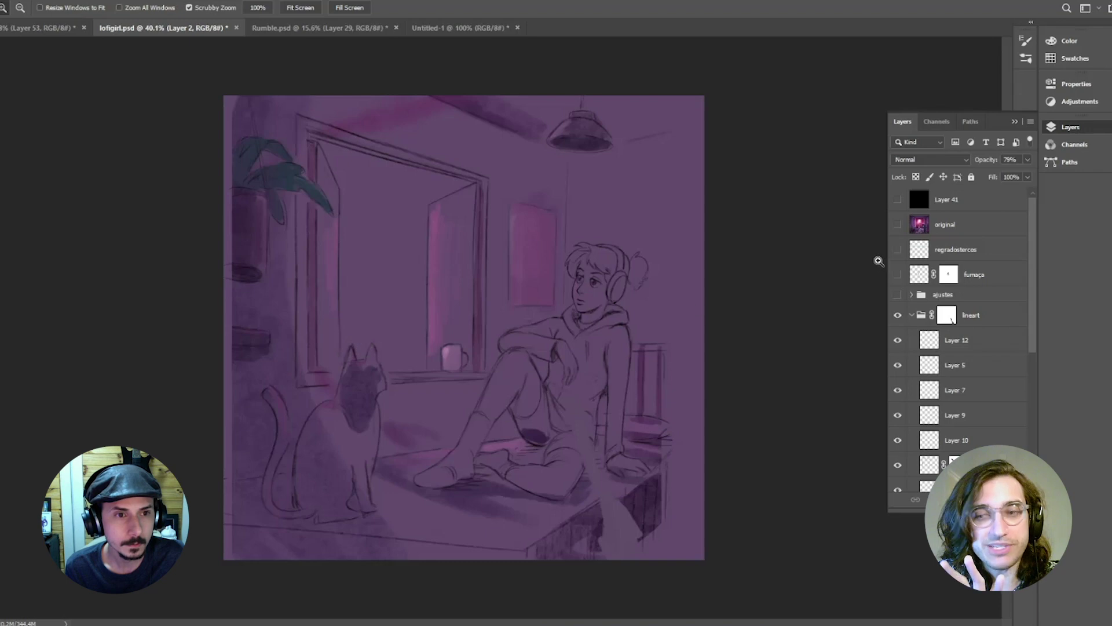
left_click(898, 226)
left_click(898, 225)
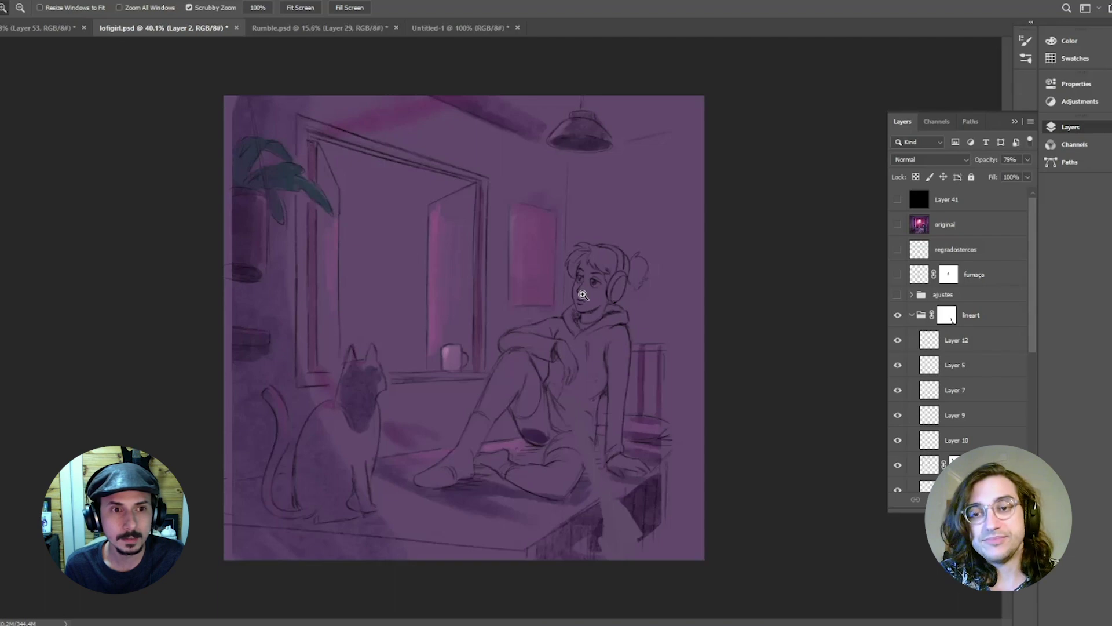
Step: Collapse the lineart group and show the original layer together with Layer 41 to view the illustration in grayscale
left_click(911, 315)
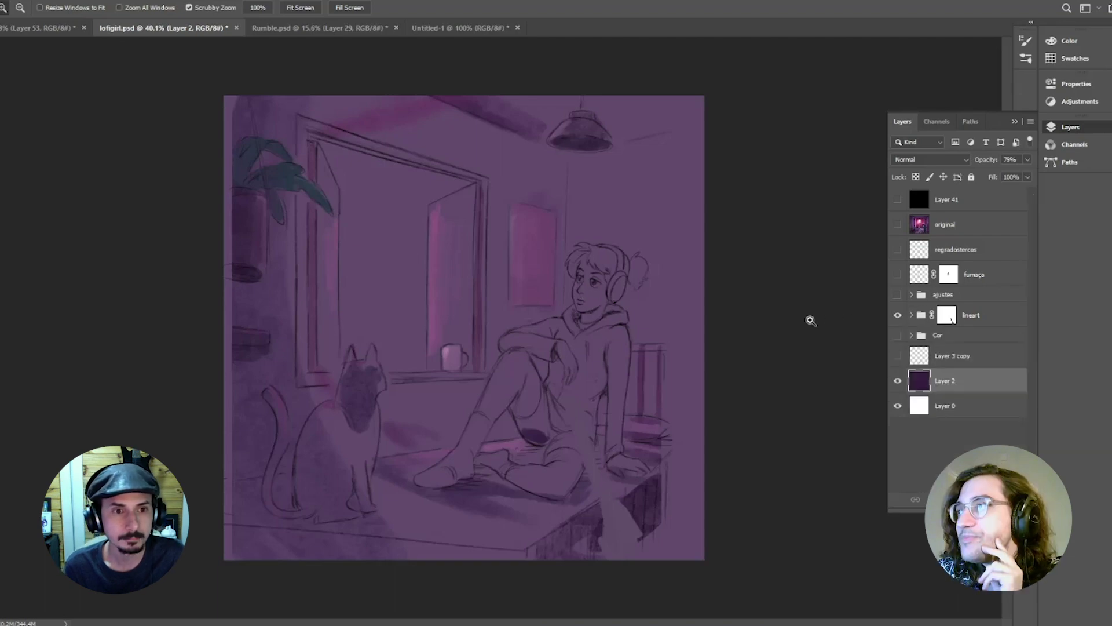
left_click(898, 224)
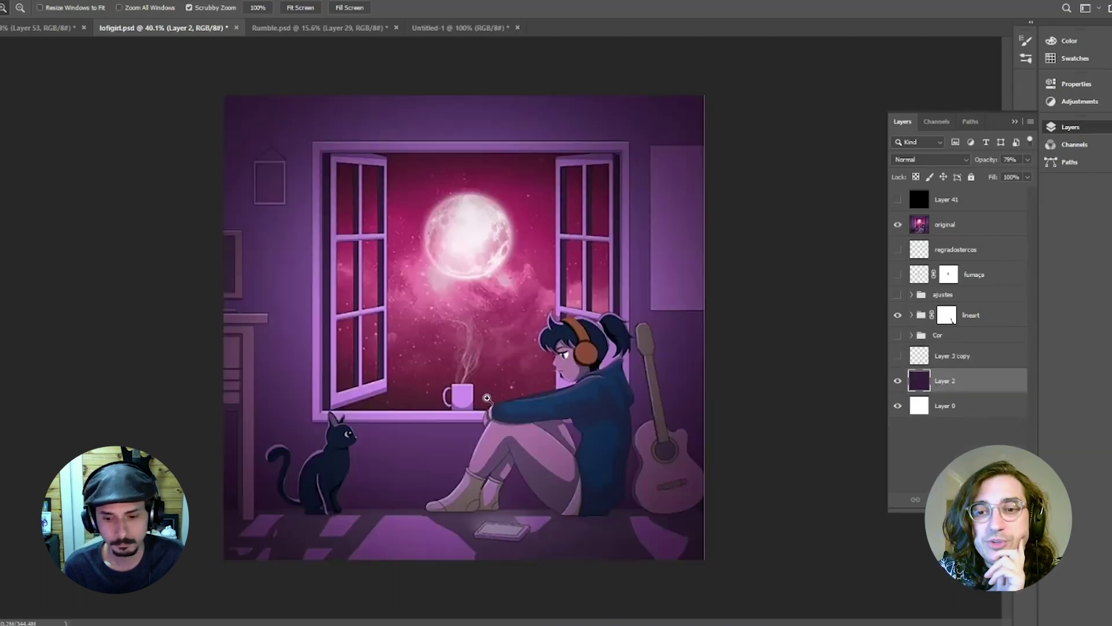
left_click(898, 200)
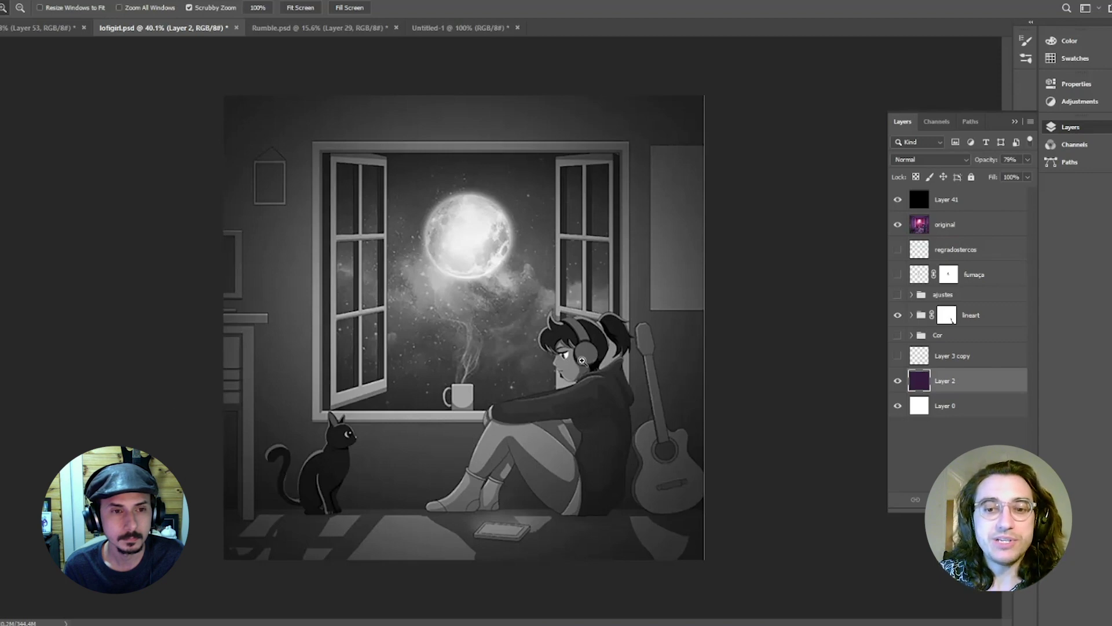
left_click(934, 232)
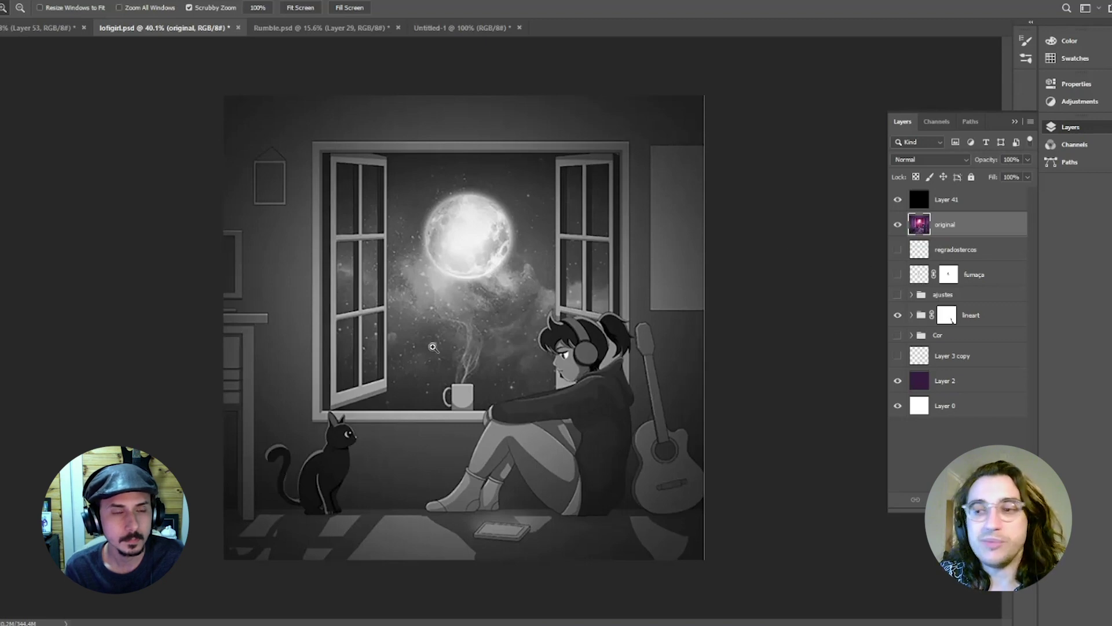
Step: Hide the original to show the repaint with its Cor and ajustes groups, and turn off the grayscale Layer 41
left_click(899, 224)
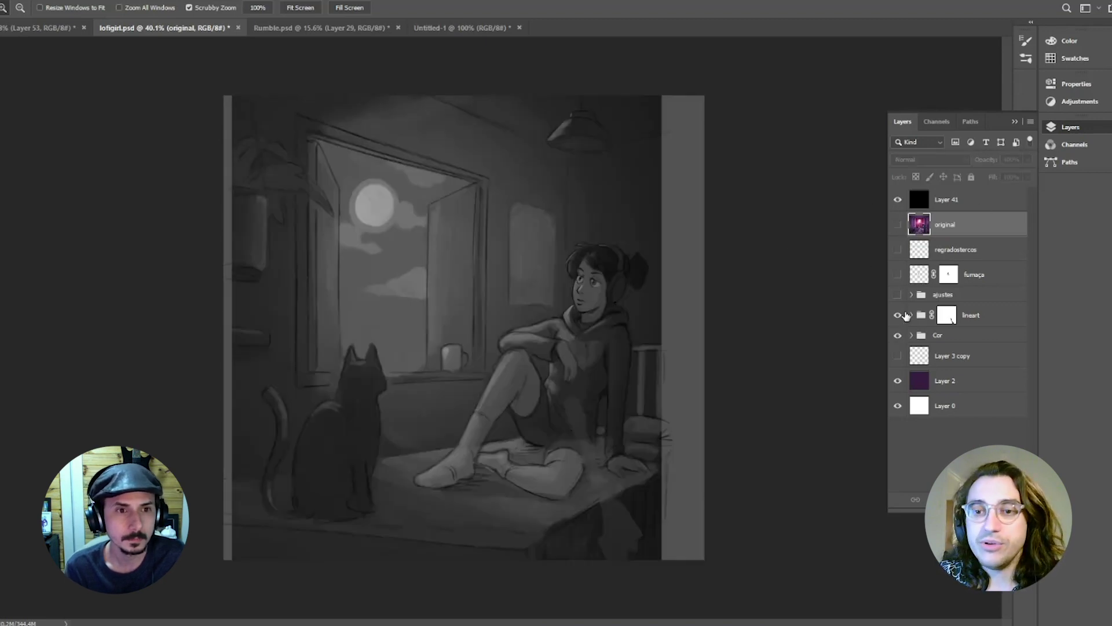
left_click(898, 294)
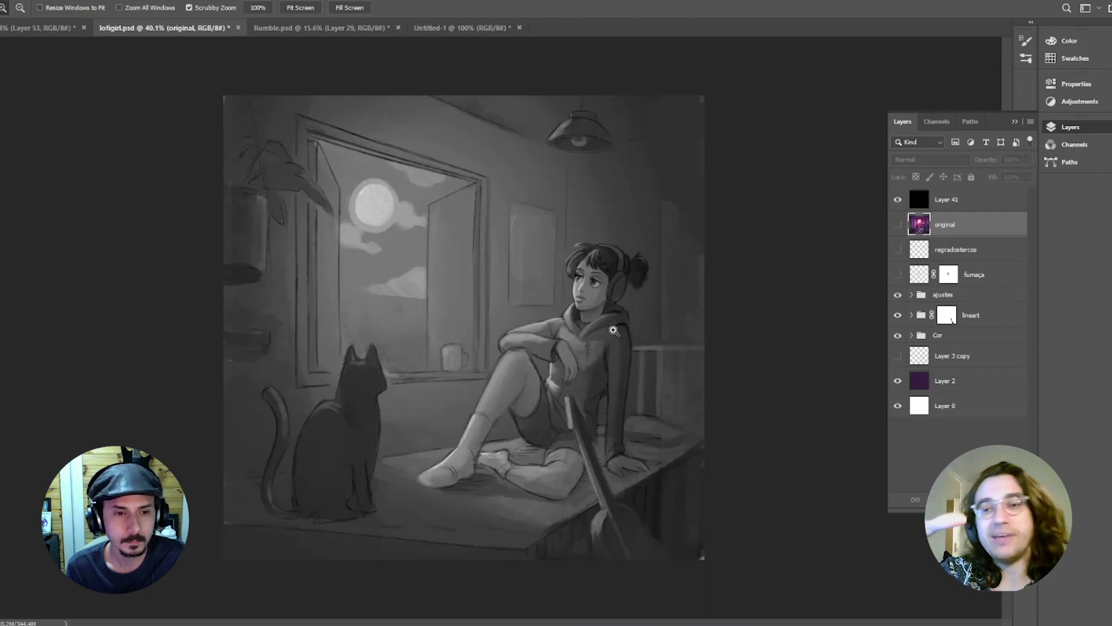
left_click(897, 199)
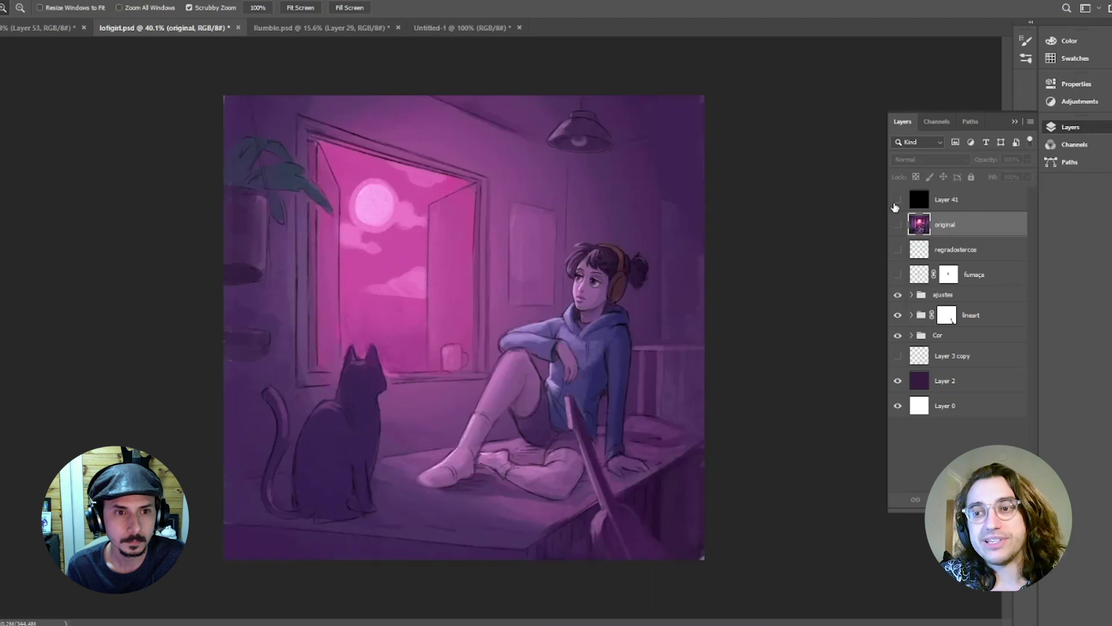
Step: Show the original in grayscale and draw a pink triangle on a new layer linking the cat, the moon and the girl
left_click(897, 224)
left_click(897, 200)
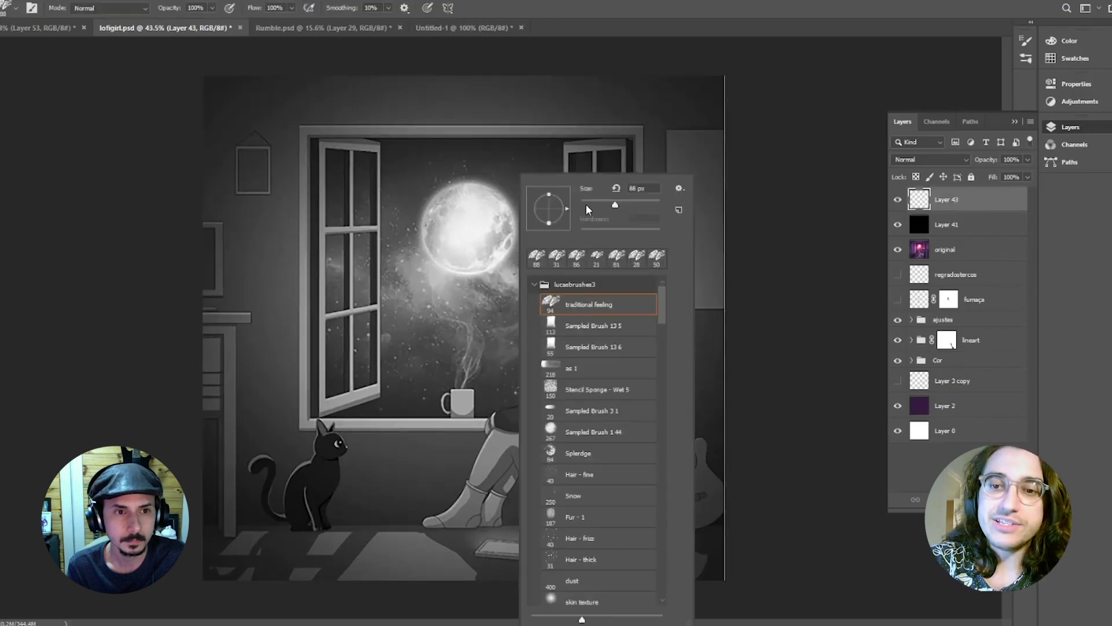
key("Return")
left_click_drag(327, 455, 434, 283)
mouse_move(454, 239)
left_mouse_down()
mouse_move(488, 243)
mouse_move(595, 429)
mouse_move(327, 453)
left_mouse_up()
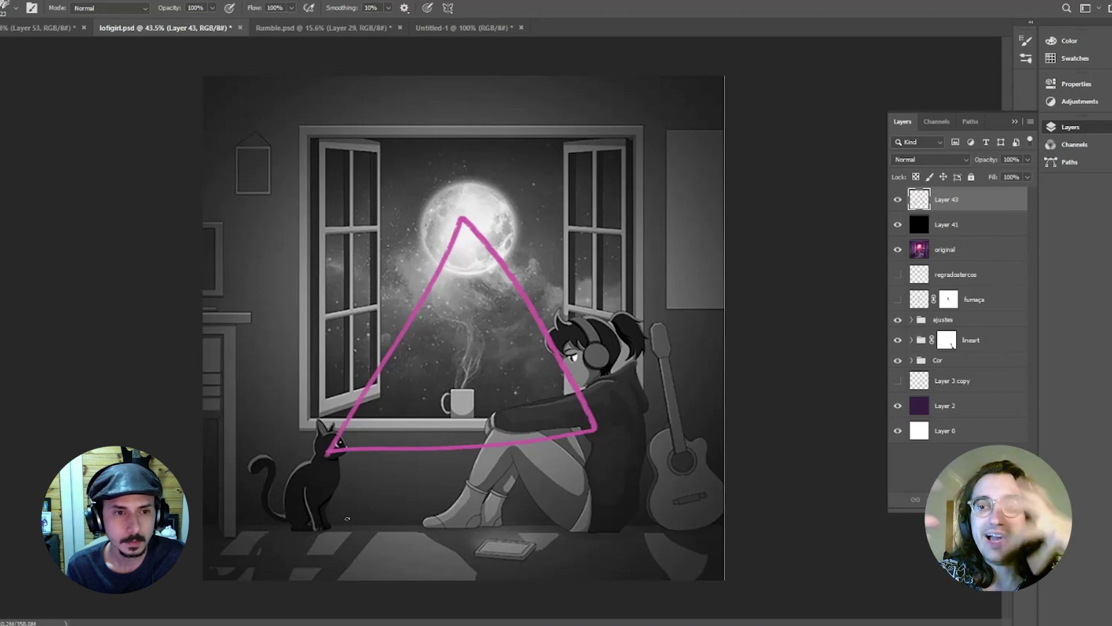
Step: Hide Layer 43, Layer 41 and the original, and show the regradostercos grid over the repaint
left_click_drag(898, 200, 898, 224)
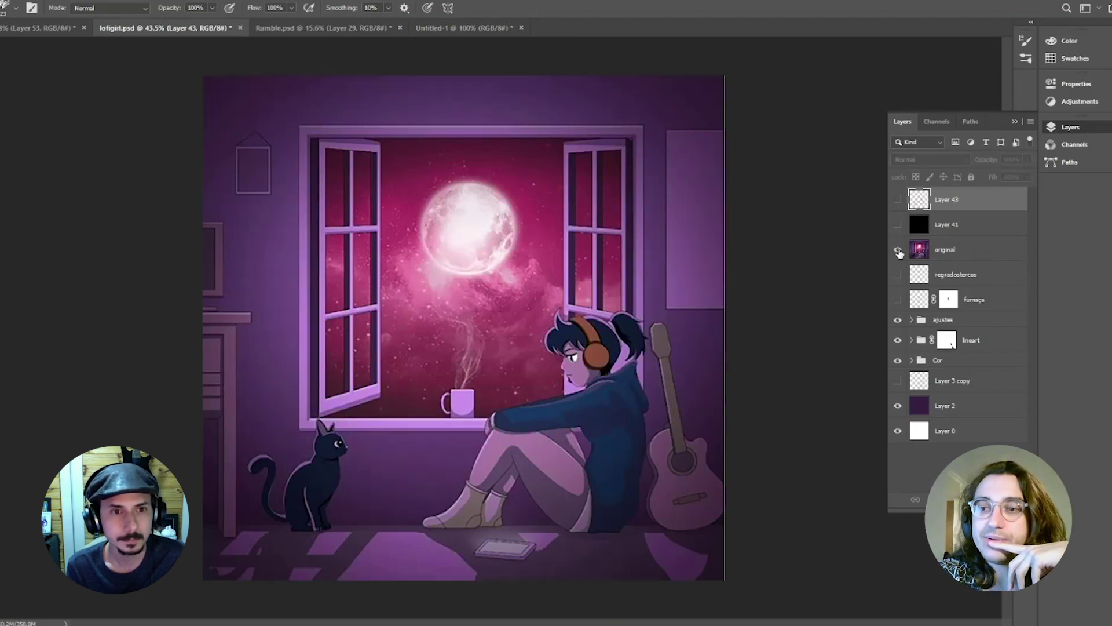
left_click(898, 249)
left_click(898, 274)
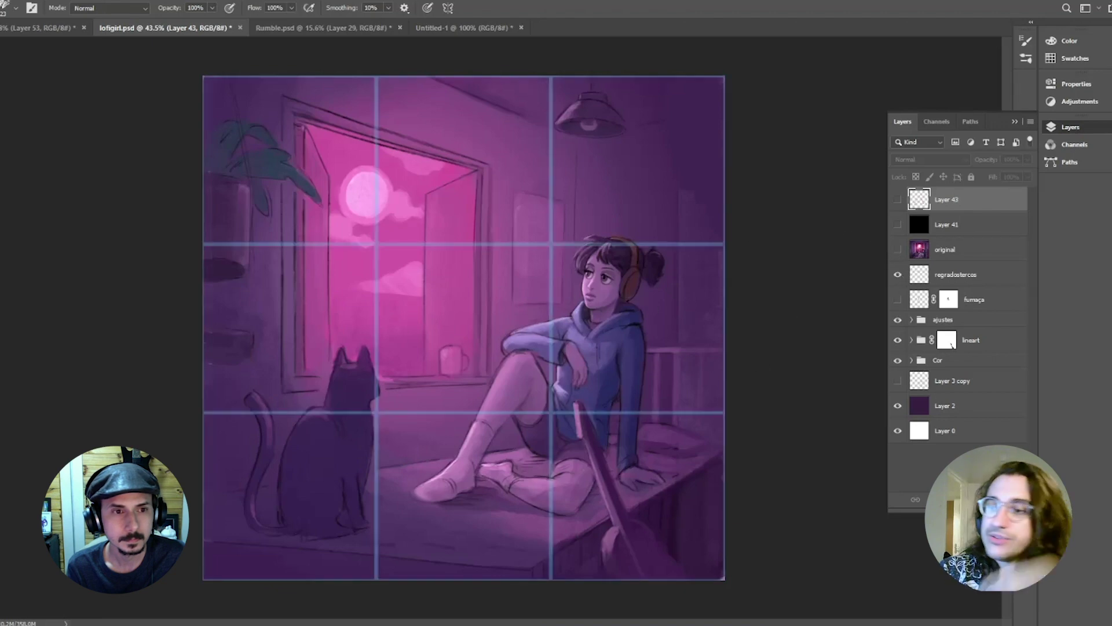
Step: On a new layer over the thirds grid, draw a white triangle linking the moon, the girl's head and the cat
key("ctrl+shift+alt+n")
mouse_move(526, 276)
left_mouse_down()
mouse_move(554, 215)
mouse_move(601, 267)
mouse_move(612, 306)
mouse_move(580, 320)
left_mouse_up()
key("ctrl+z")
key("ctrl+z")
mouse_move(408, 191)
left_mouse_down()
mouse_move(354, 243)
mouse_move(401, 198)
left_mouse_up()
key("ctrl+z")
left_click_drag(415, 372, 387, 338)
key("ctrl+z")
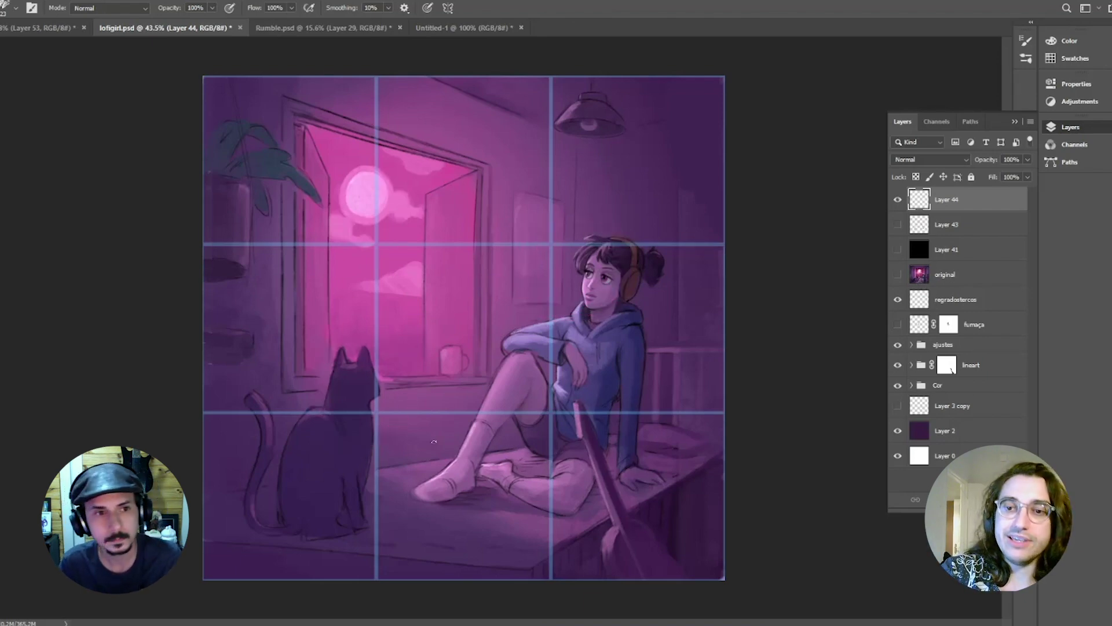
mouse_move(367, 196)
left_mouse_down()
mouse_move(557, 250)
mouse_move(368, 202)
mouse_move(372, 278)
mouse_move(612, 253)
mouse_move(371, 205)
left_mouse_up()
key("ctrl+z")
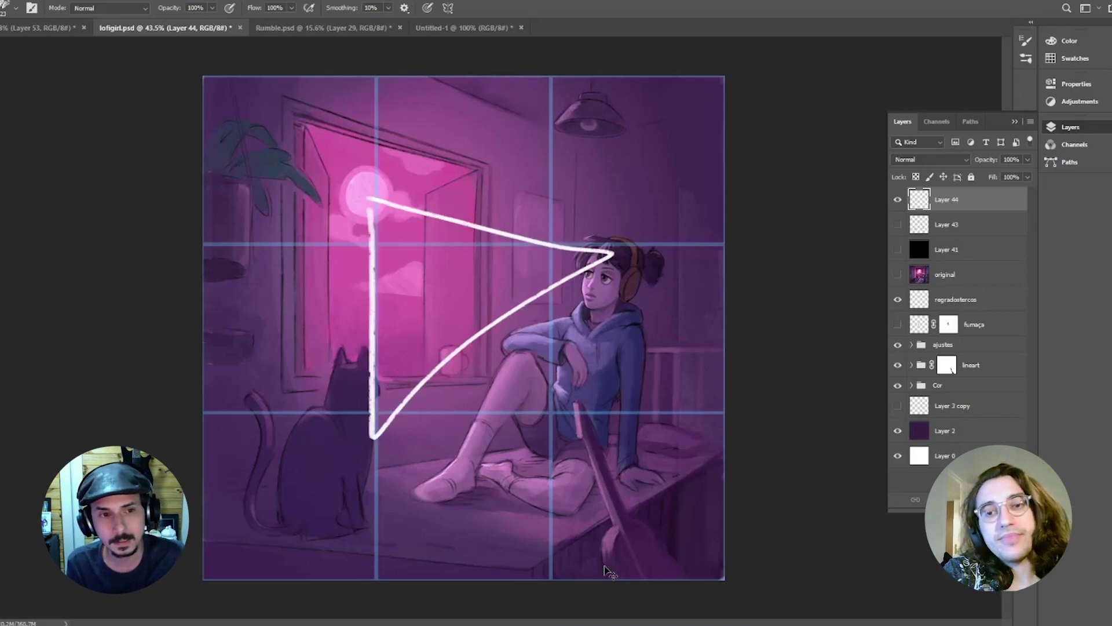
key("ctrl+z")
mouse_move(374, 413)
left_mouse_down()
mouse_move(590, 259)
mouse_move(372, 200)
left_mouse_up()
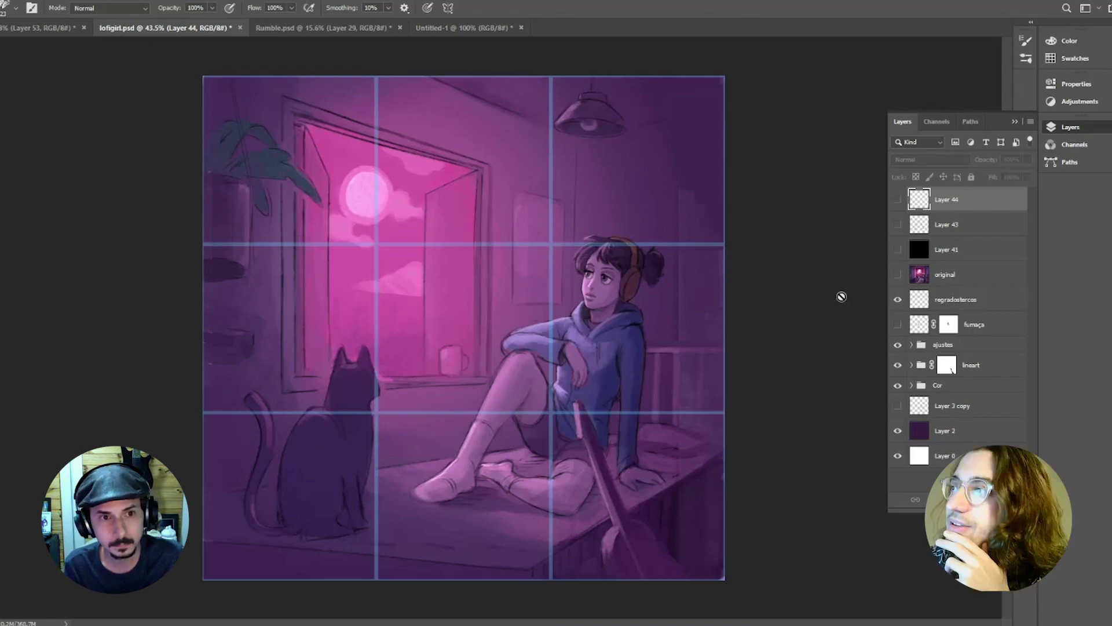
Step: Show the original illustration again and add a new layer placed directly above it
left_click_drag(899, 275, 900, 261)
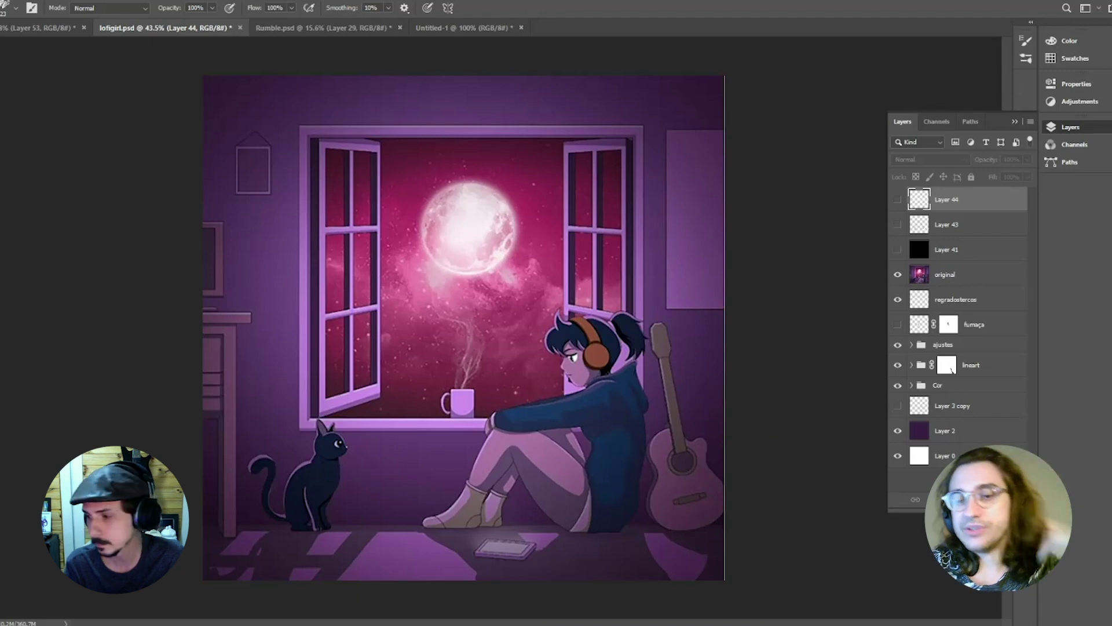
left_click(995, 500)
left_click_drag(931, 204, 931, 283)
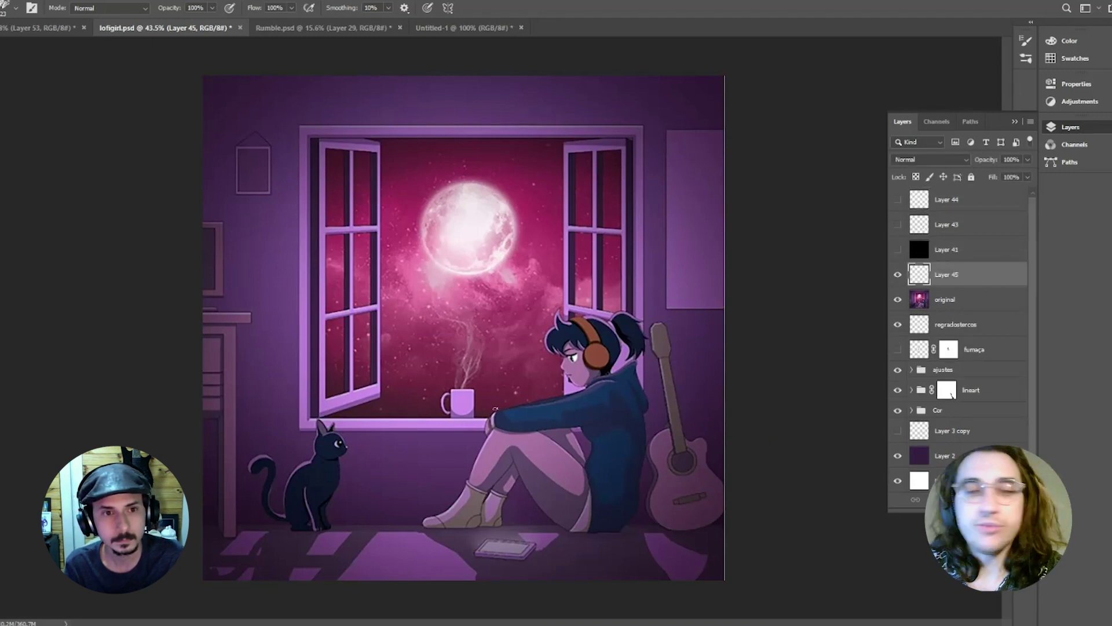
Step: Try marking the touching contours of the girl's back and the guitar body with a smaller brush
scroll(748, 426, "up", 3)
mouse_move(752, 452)
left_mouse_down()
mouse_move(723, 342)
mouse_move(713, 383)
left_mouse_up()
key("bracketleft")
key("bracketleft")
key("bracketleft")
key("ctrl+z")
mouse_move(710, 294)
left_mouse_down()
mouse_move(701, 391)
mouse_move(722, 331)
left_mouse_up()
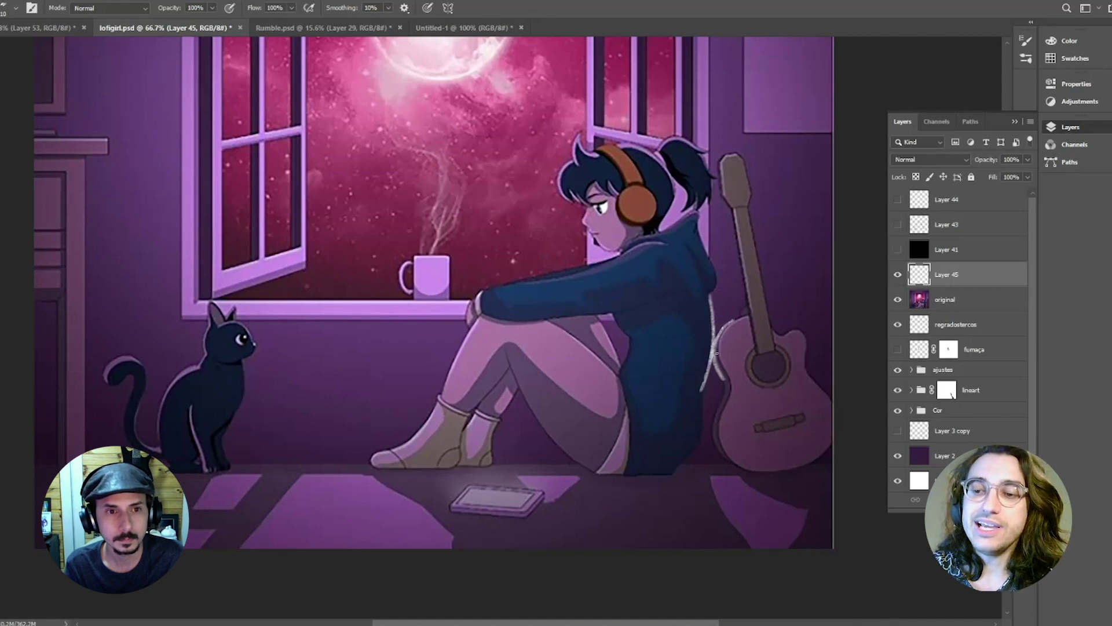
key("ctrl+z")
key("ctrl+z")
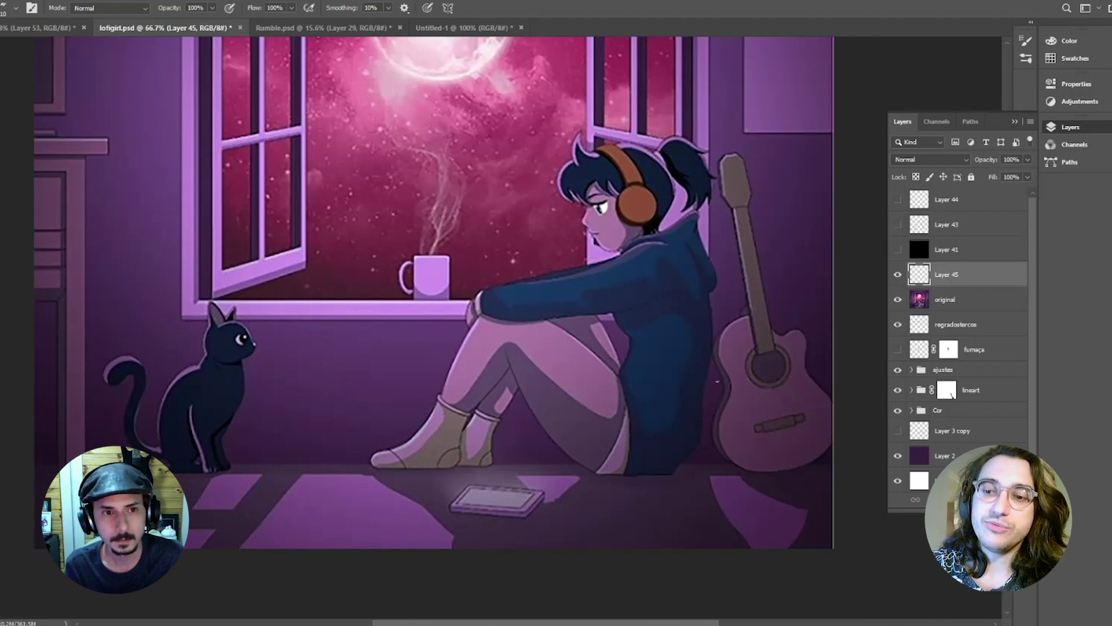
left_click_drag(717, 336, 725, 386)
key("ctrl+z")
Step: Paint sampled colours along the guitar's edge to separate it from the girl's back
left_click(817, 470, "alt")
left_click_drag(720, 189, 739, 297)
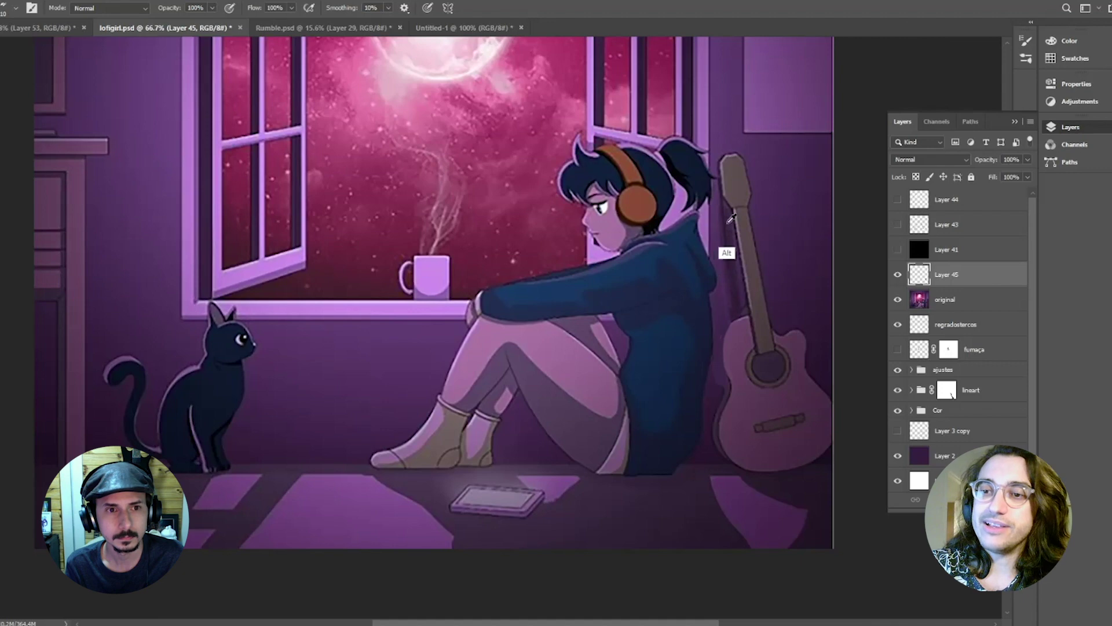
left_click(746, 276, "alt")
left_click_drag(712, 377, 777, 581)
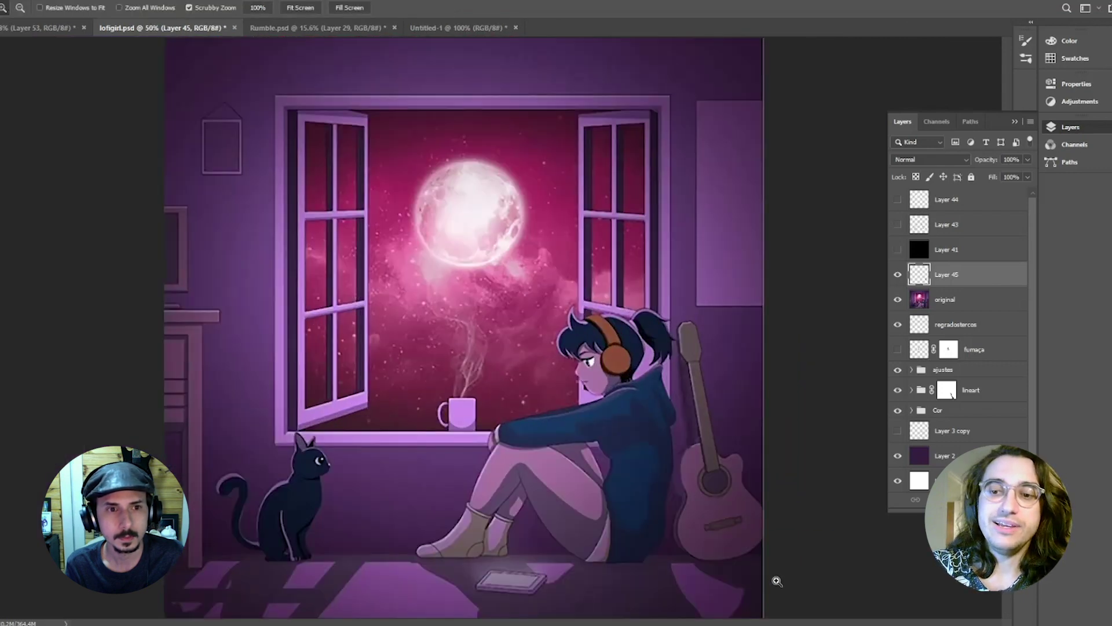
Step: Toggle Layer 45 to compare the guitar retouch with the original, and leave the layer hidden
left_click(898, 275)
left_click(898, 274)
left_click_drag(612, 483, 578, 375)
left_click_drag(637, 394, 699, 374)
left_click(897, 276)
Step: Add a new layer above Layer 45 and activate the Brush tool
key("ctrl+plus")
key("ctrl+shift+alt+n")
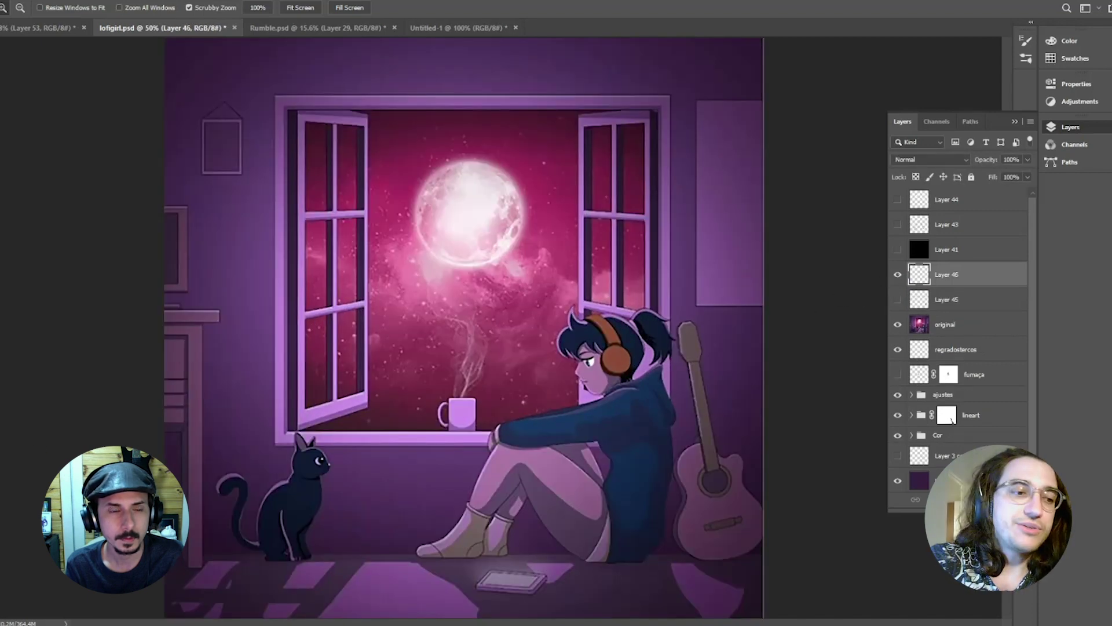
key("ctrl+plus")
key("b")
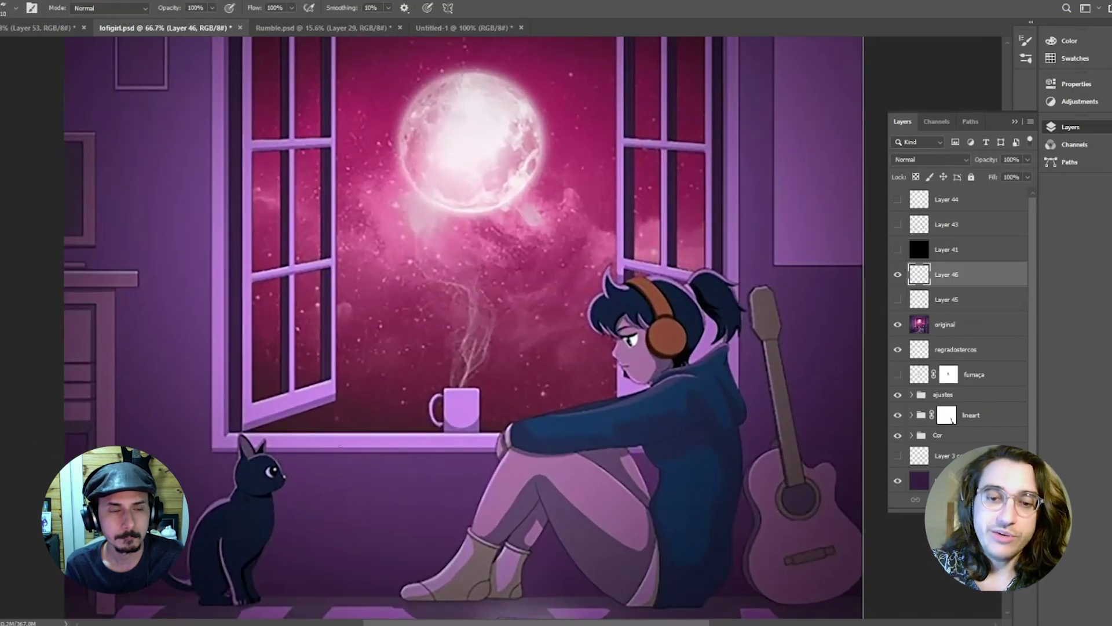
Step: Try tracing a yellow line from the windowsill's edge into the upper contour of the girl's sleeve
left_click_drag(272, 431, 469, 431)
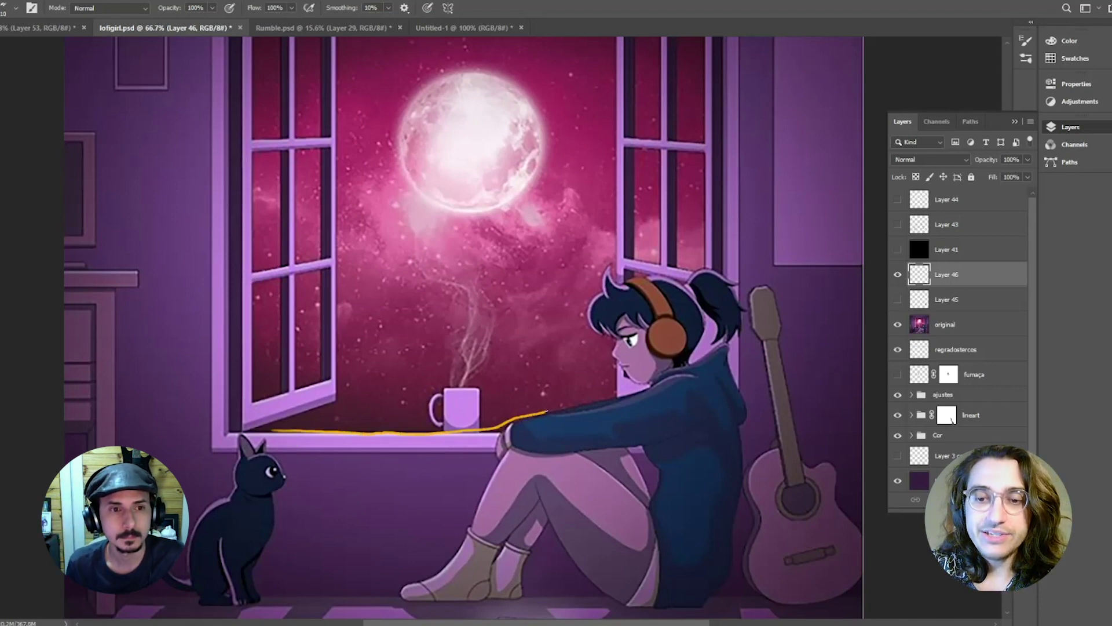
key("ctrl+z")
mouse_move(307, 432)
left_mouse_down()
mouse_move(478, 430)
mouse_move(642, 391)
mouse_move(667, 400)
left_mouse_up()
key("ctrl+z")
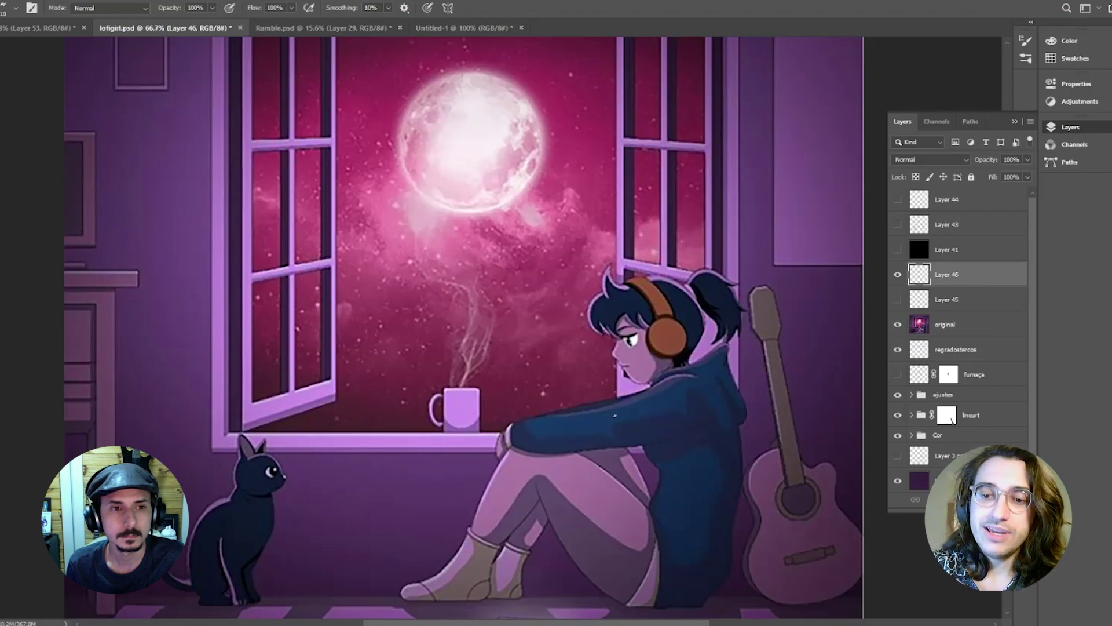
Step: Try sketching a different forearm and sleeve contour in yellow over the girl's bent arm
mouse_move(675, 377)
left_mouse_down()
mouse_move(623, 431)
mouse_move(522, 425)
mouse_move(539, 446)
left_mouse_up()
key("ctrl+z")
left_click_drag(672, 378, 555, 456)
mouse_move(539, 465)
left_mouse_down()
mouse_move(567, 470)
mouse_move(629, 449)
mouse_move(635, 395)
left_mouse_up()
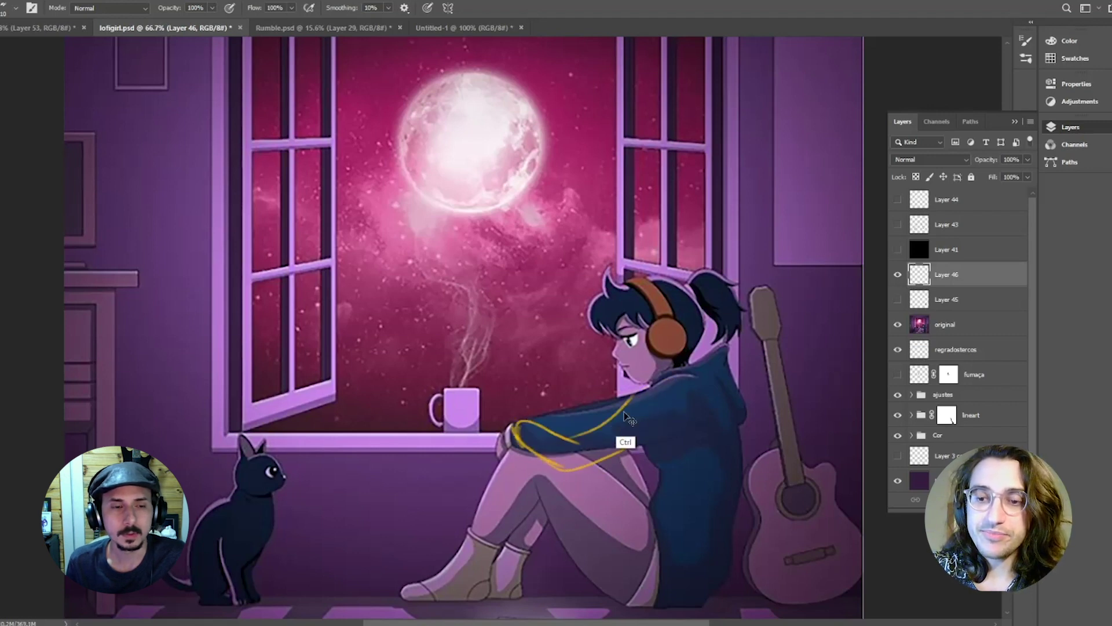
key("ctrl+z")
key("ctrl+z")
key("ctrl+z")
key("ctrl+z")
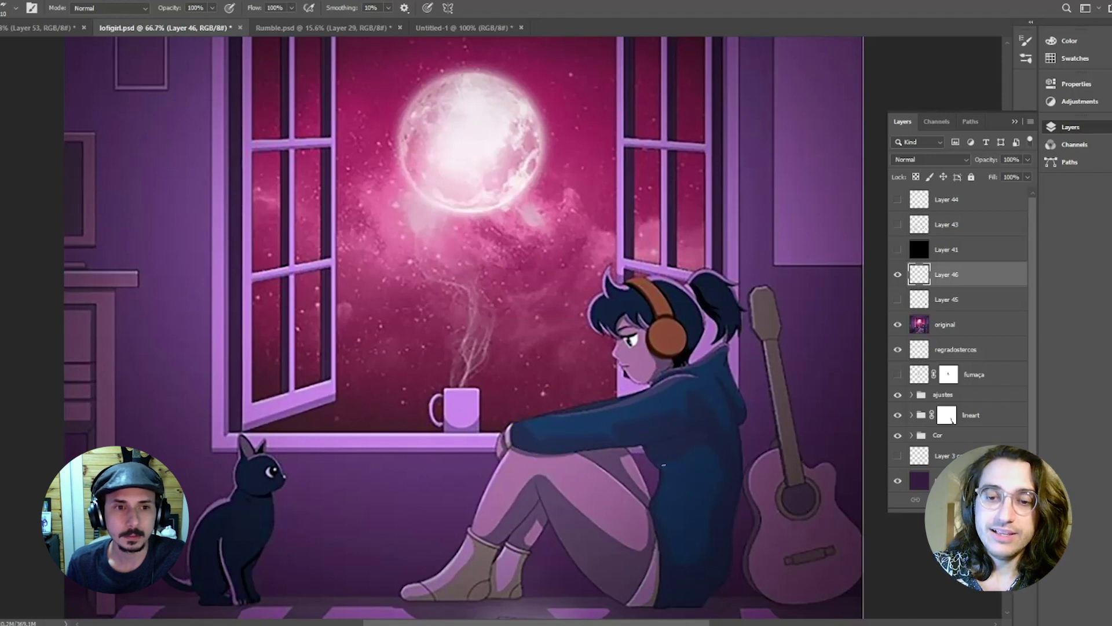
Step: Try illustrating a tangent in yellow beside the mug's steam, with a horizontal line touching the top of an arc
left_click_drag(568, 396, 590, 311)
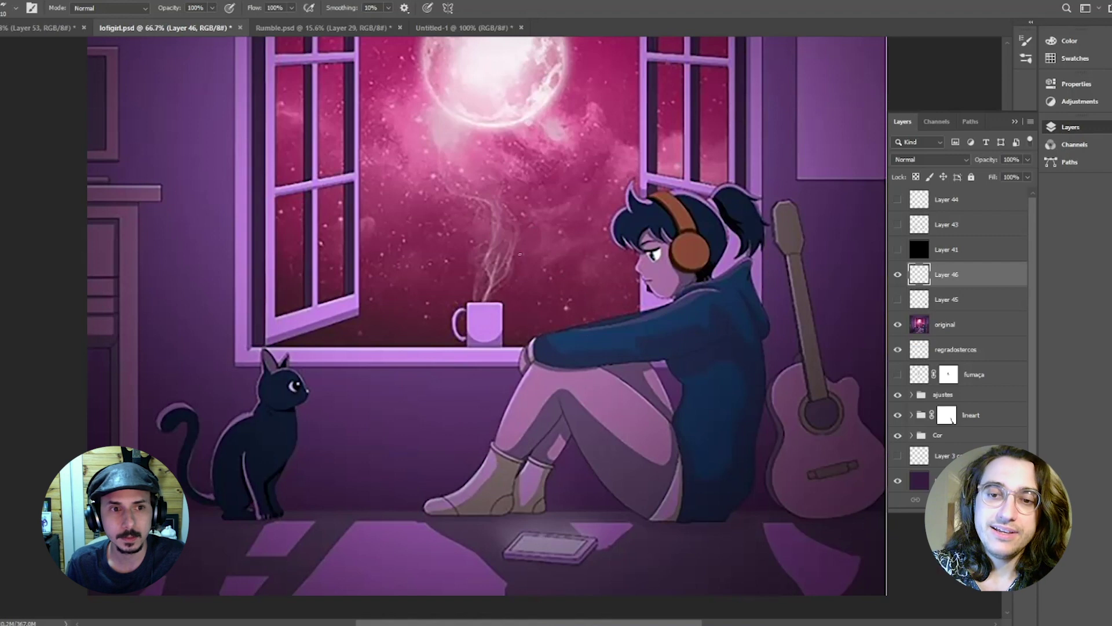
left_click_drag(524, 251, 605, 250)
key("ctrl+z")
left_click_drag(486, 252, 599, 250)
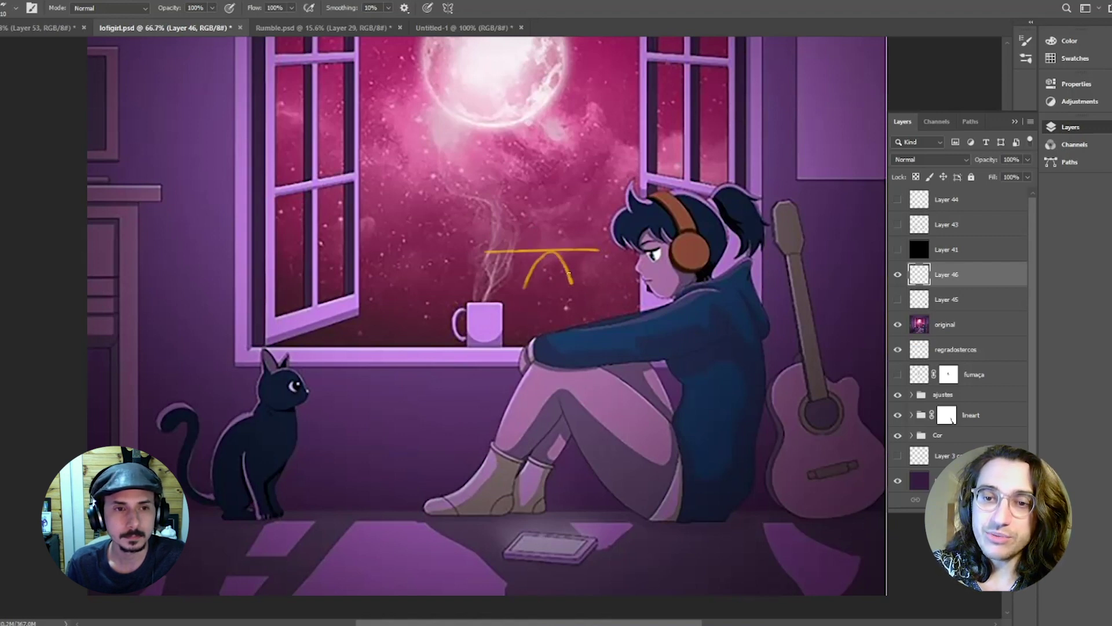
key("ctrl+z")
key("ctrl+z")
left_click_drag(581, 377, 709, 416)
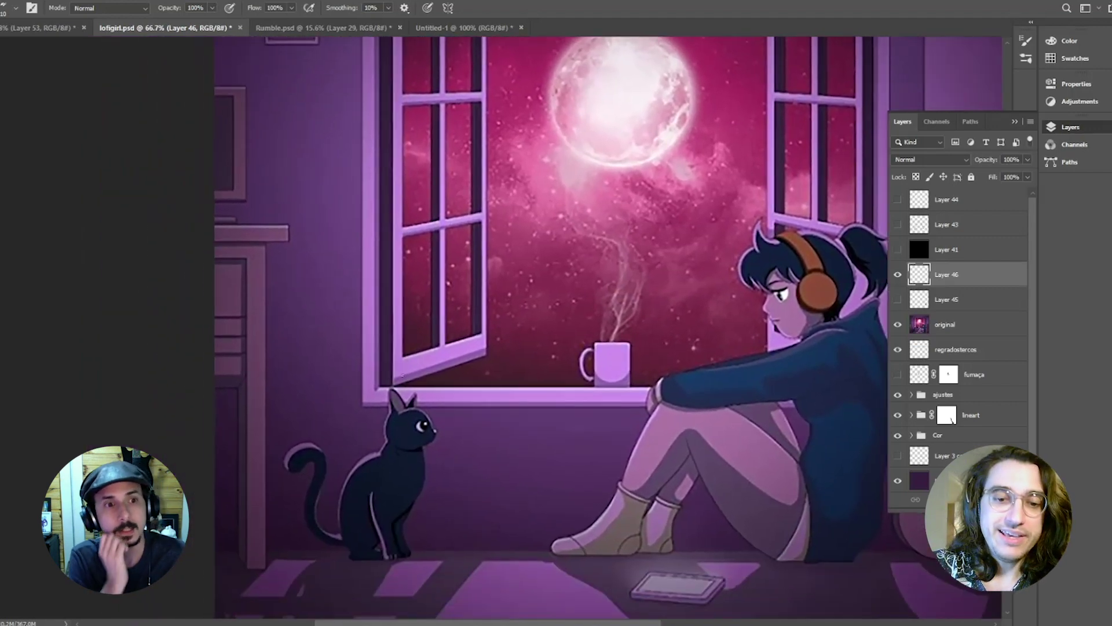
Step: Try marking in yellow the tangent where the window frame's corner meets the tip of the cat's ear
mouse_move(397, 393)
left_mouse_down()
mouse_move(399, 377)
mouse_move(387, 395)
mouse_move(401, 393)
left_mouse_up()
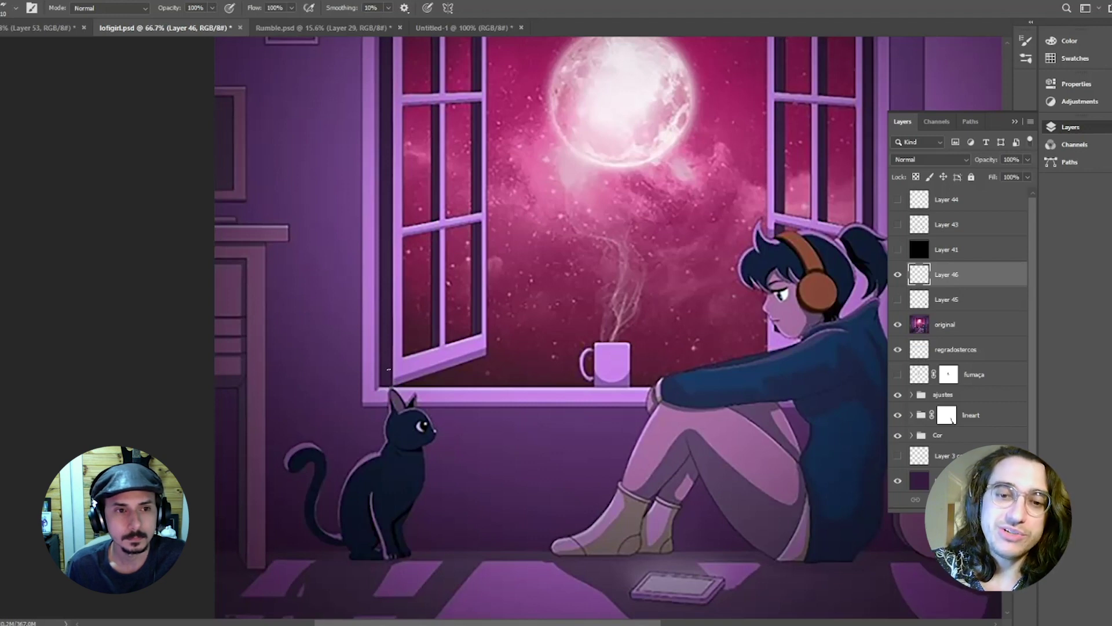
scroll(381, 385, "up", 1)
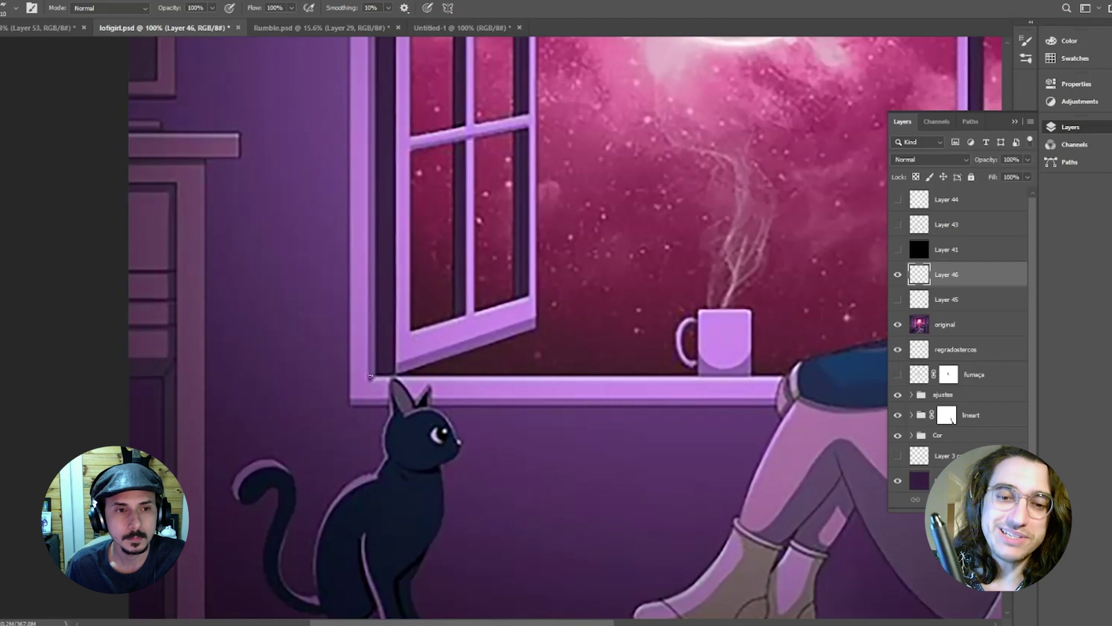
mouse_move(371, 377)
left_mouse_down()
mouse_move(396, 284)
mouse_move(458, 376)
mouse_move(387, 417)
mouse_move(419, 407)
left_mouse_up()
key("ctrl+z")
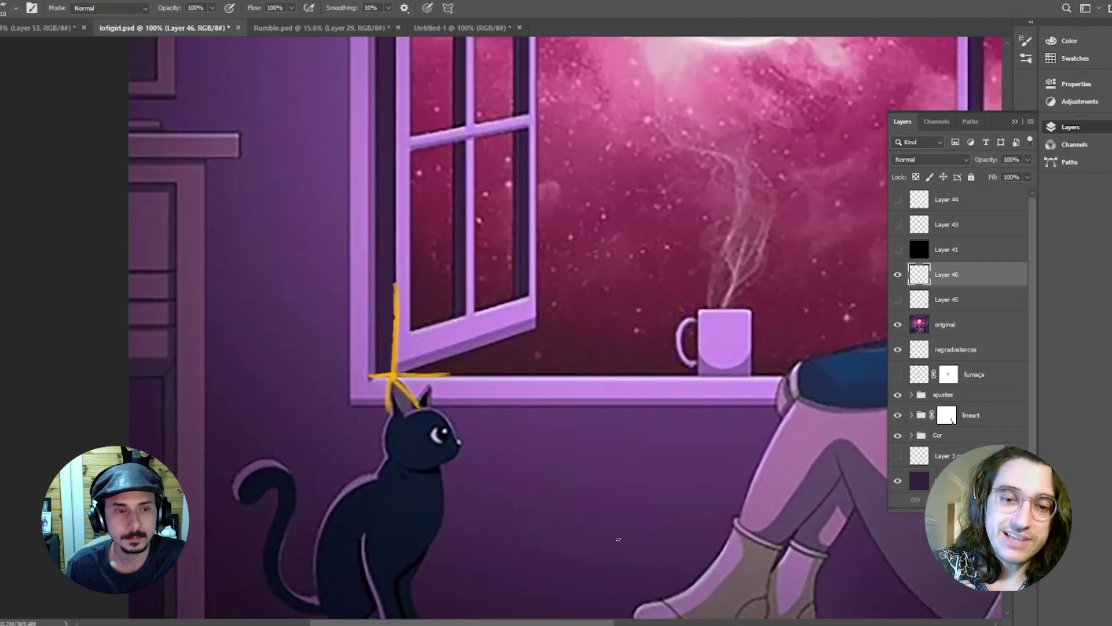
key("z")
left_click_drag(588, 425, 450, 420)
key("ctrl+z")
key("ctrl+z")
key("ctrl+z")
key("ctrl+z")
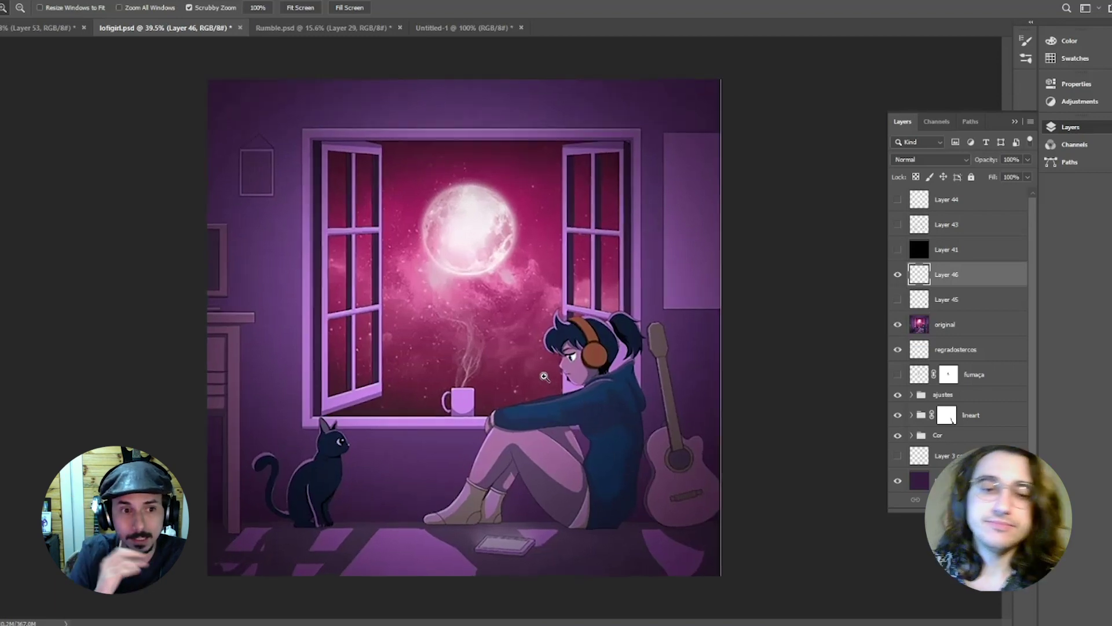
Step: Sketch the fireplace in angled perspective in yellow, with slanted mantel edges and vertical side lines down to the floor
key("ctrl+plus")
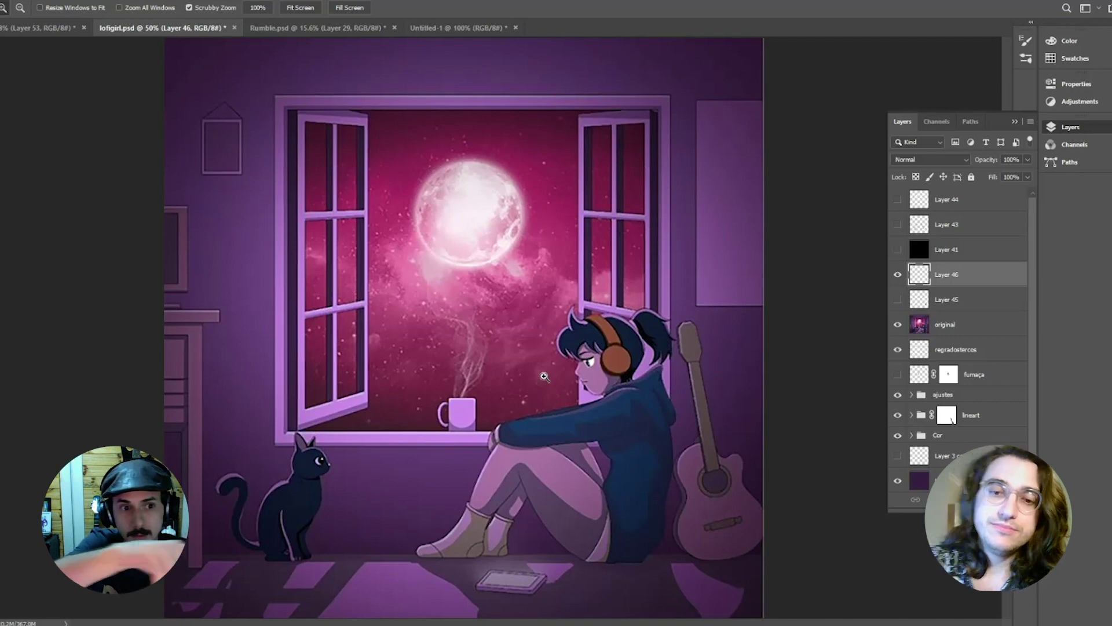
key("b")
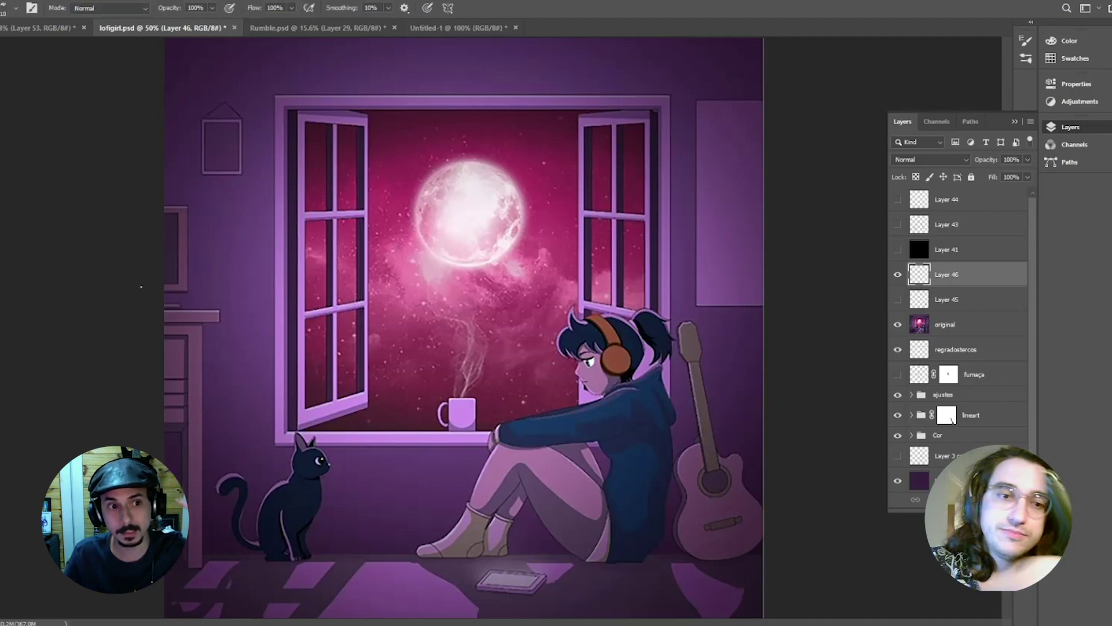
left_click_drag(161, 271, 235, 305)
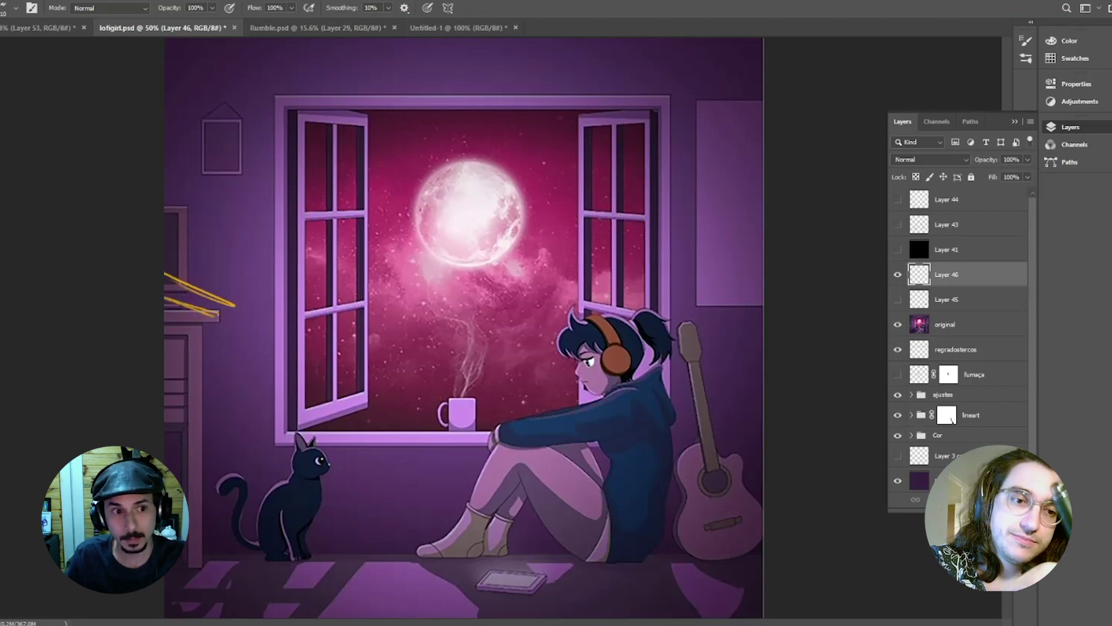
mouse_move(164, 286)
left_mouse_down()
mouse_move(227, 312)
mouse_move(202, 570)
left_mouse_up()
left_click_drag(214, 418, 216, 551)
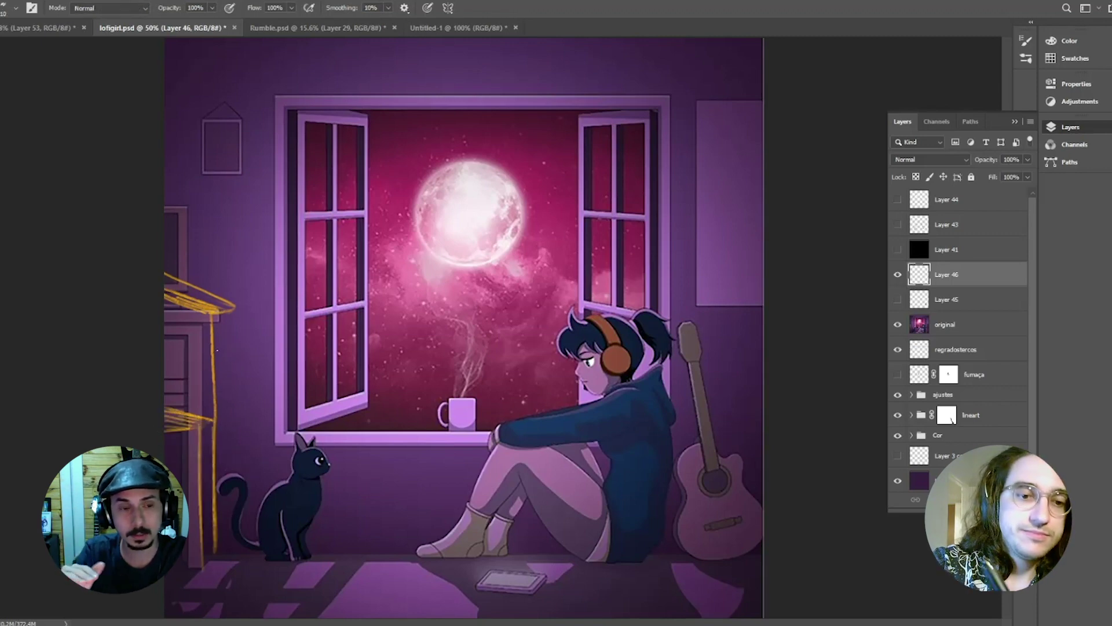
left_click_drag(212, 321, 213, 430)
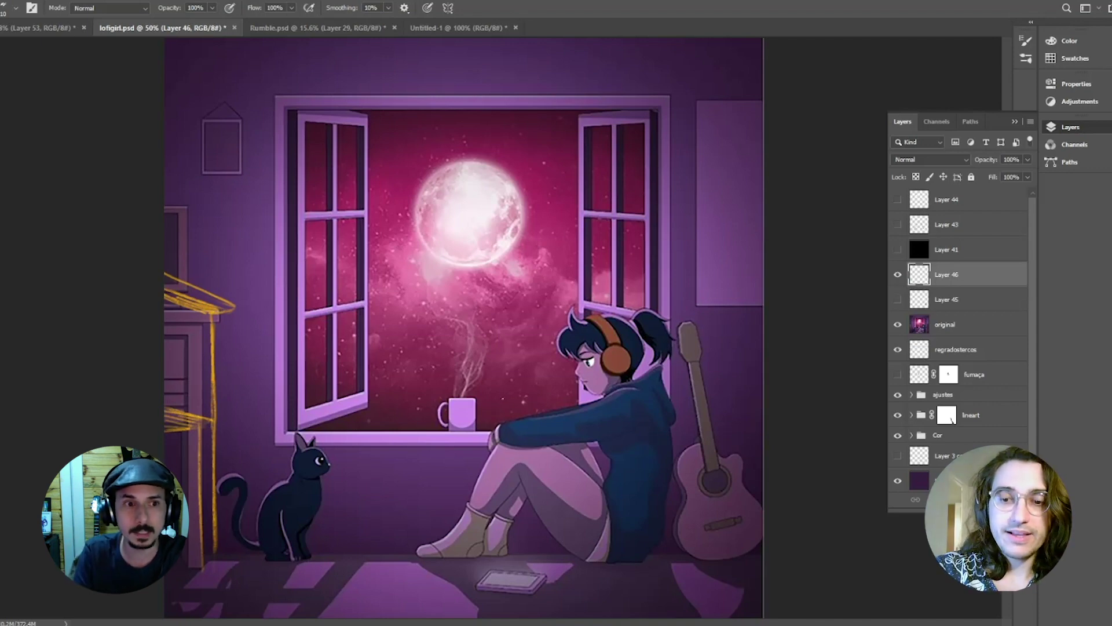
left_click(883, 303, "alt")
left_click(728, 350, "ctrl")
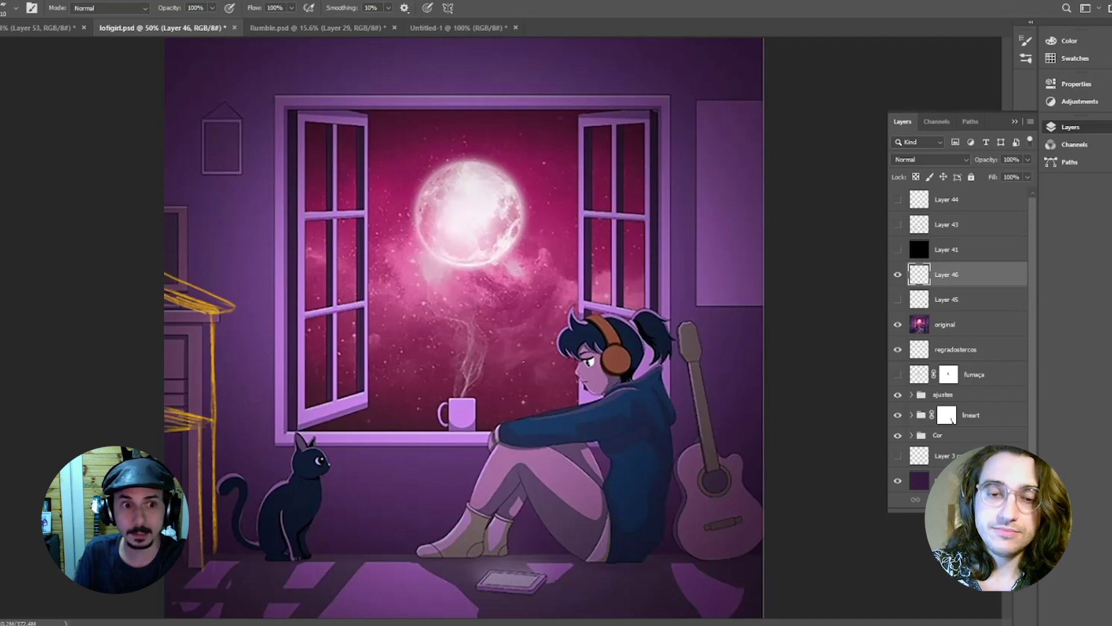
Step: Sketch stepped building outlines in yellow outside the window around the mug's steam, and hide Layer 46
left_click_drag(457, 364, 442, 404)
key("ctrl+z")
left_click_drag(418, 363, 527, 366)
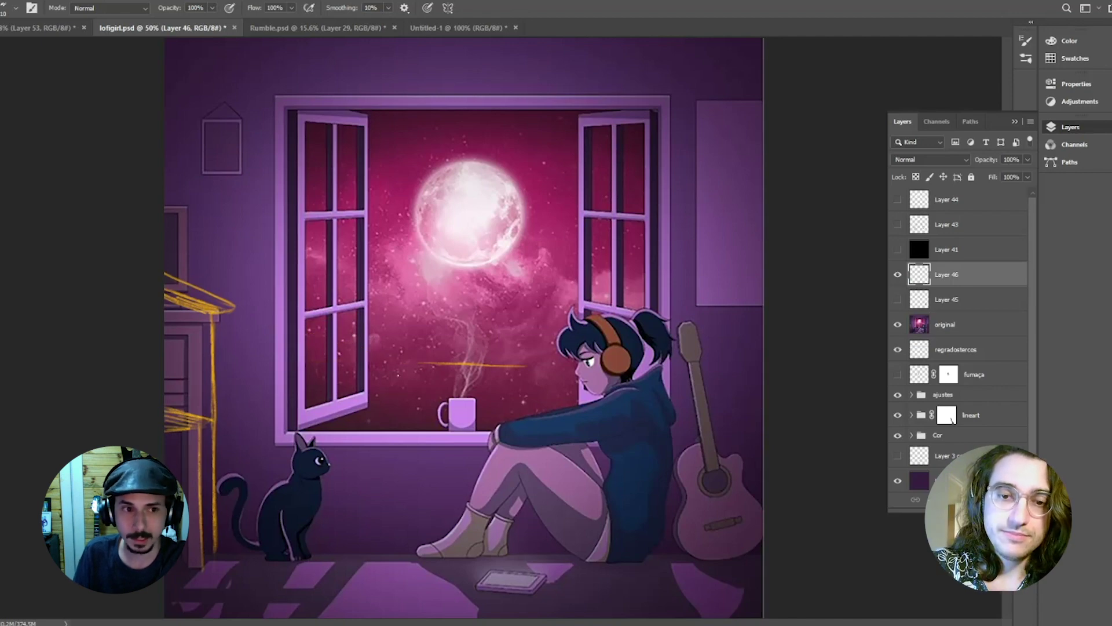
left_click_drag(378, 288, 393, 421)
left_click_drag(418, 350, 421, 390)
mouse_move(534, 346)
left_mouse_down()
mouse_move(532, 400)
mouse_move(536, 354)
left_mouse_up()
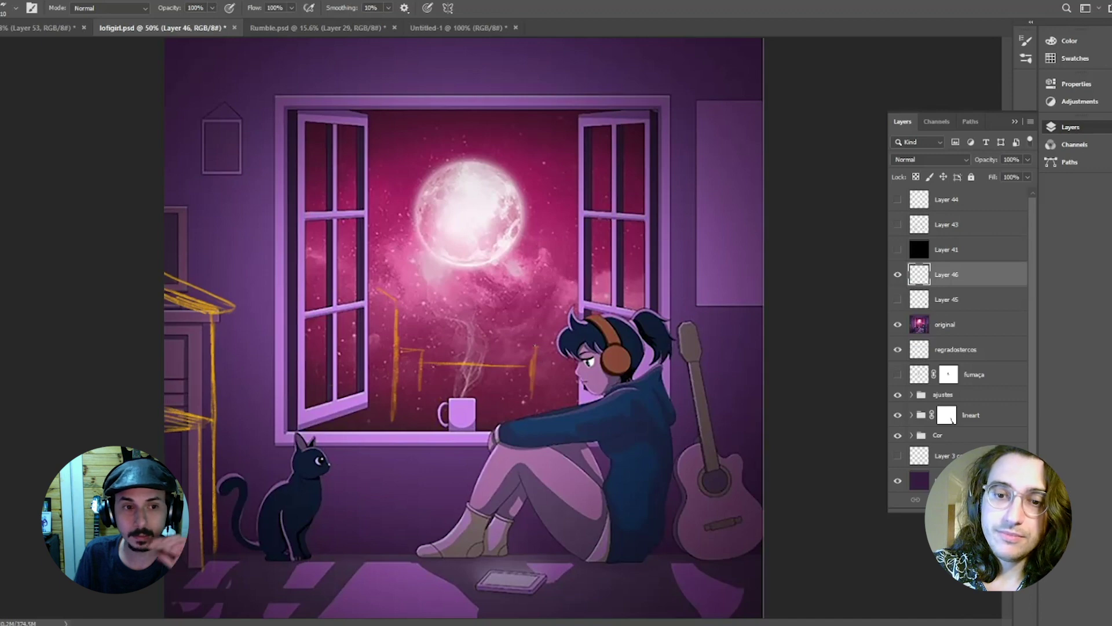
key("ctrl+z")
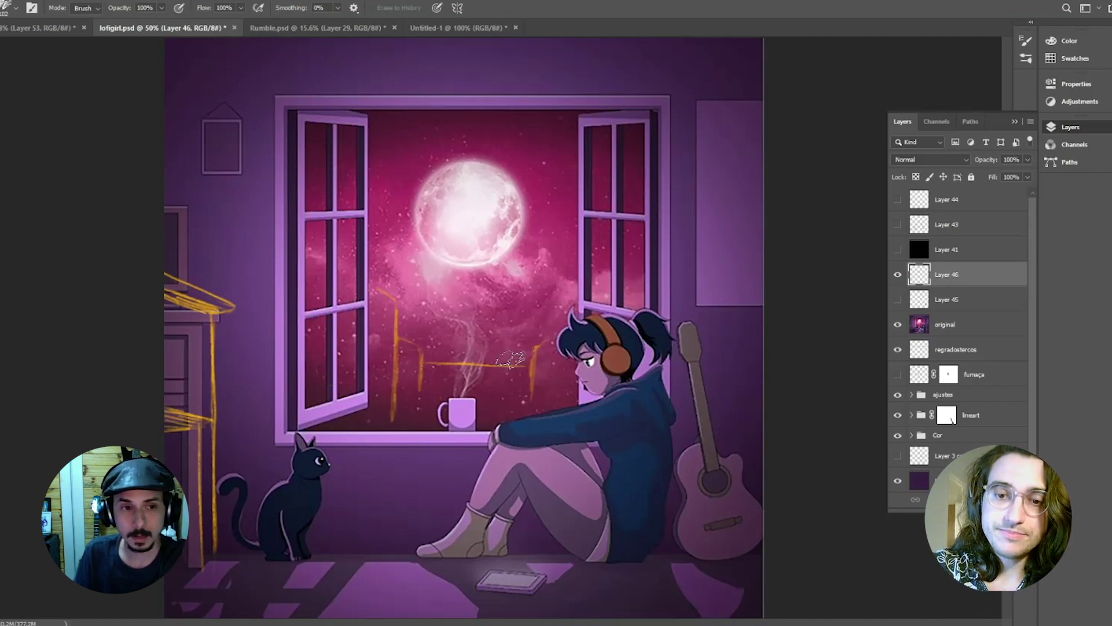
left_click_drag(506, 393, 516, 380)
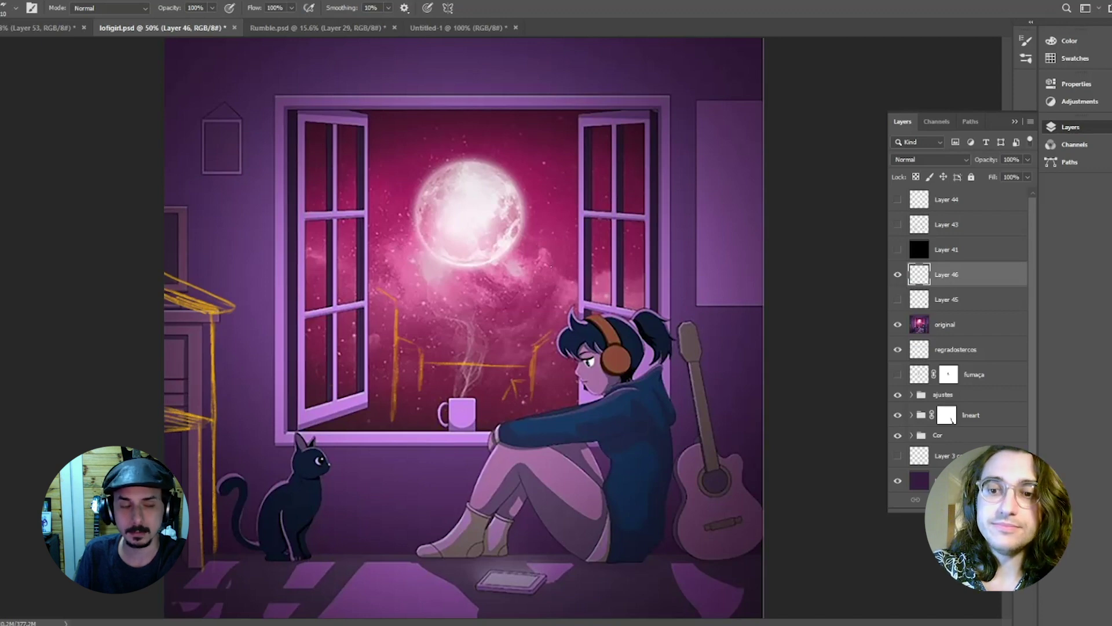
left_click_drag(532, 345, 547, 332)
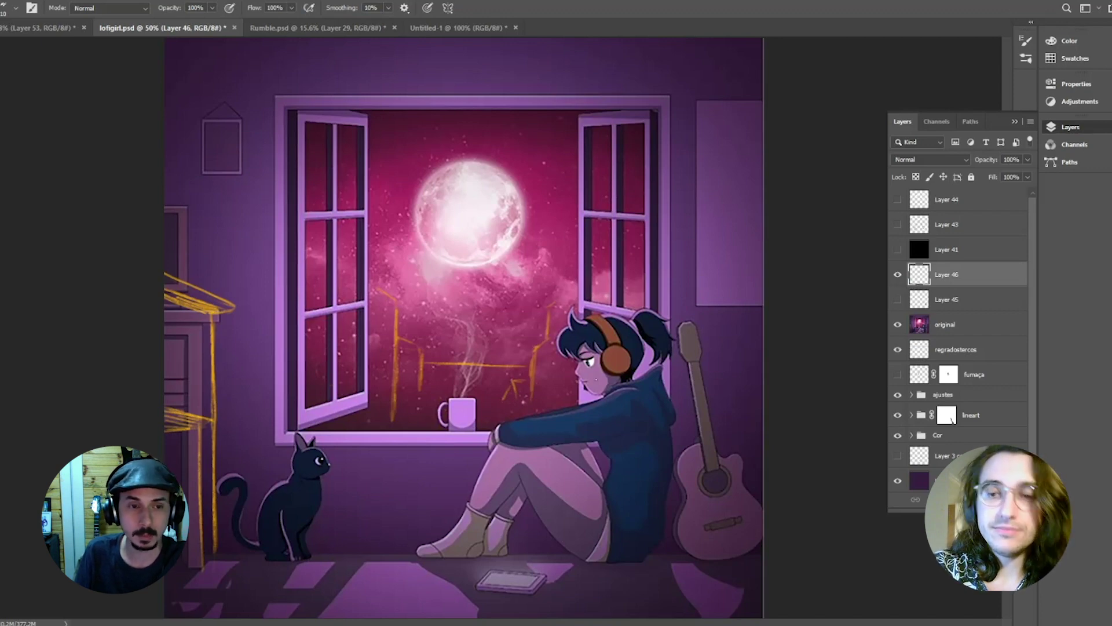
left_click_drag(596, 379, 548, 380)
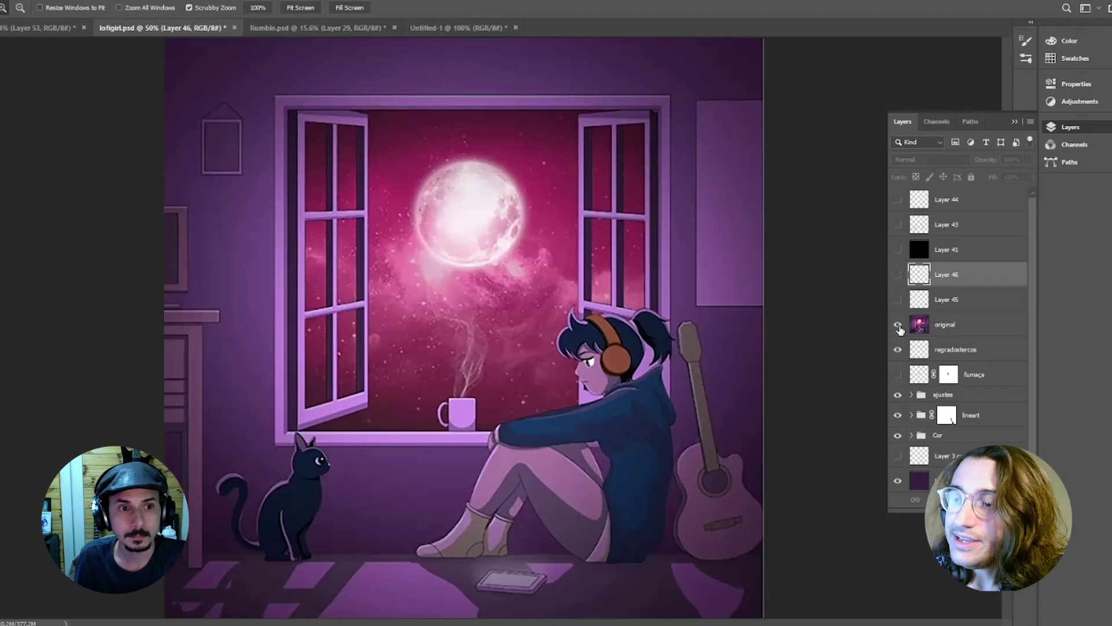
Step: Hide the original layer and the regradostercos grid layer to show the clean repaint
left_click(897, 328)
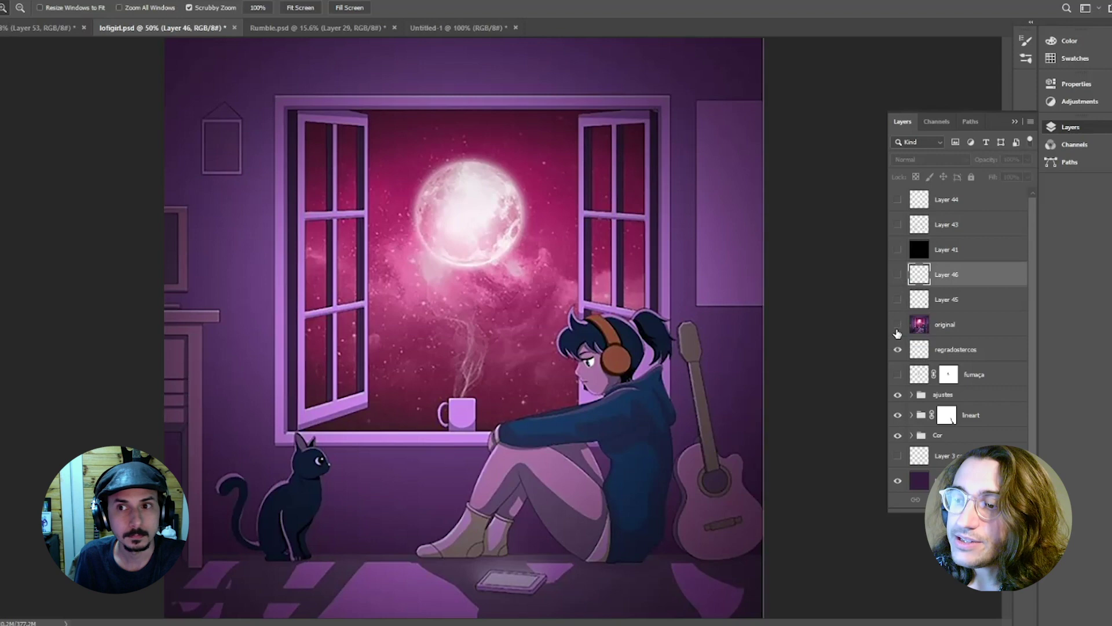
left_click_drag(710, 314, 695, 273)
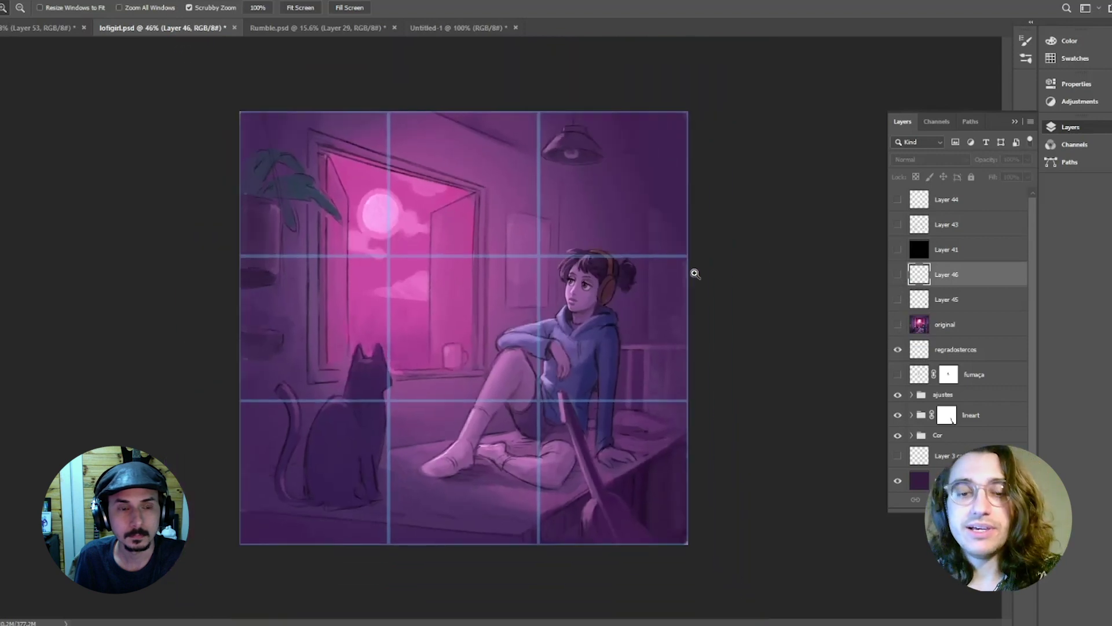
left_click(898, 350)
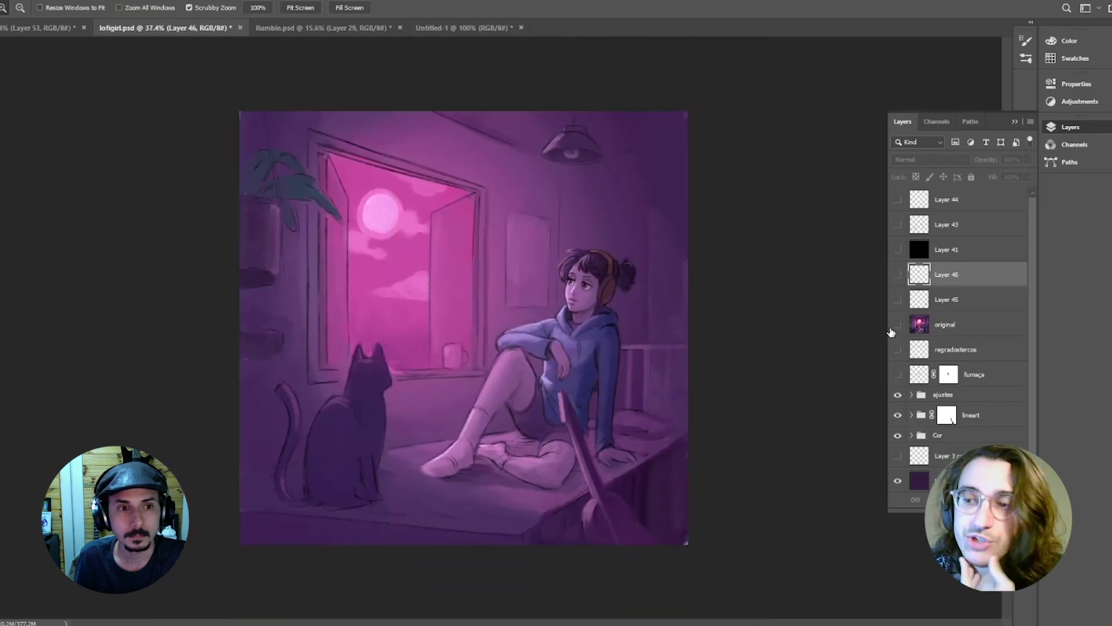
Step: Compare the original illustration with the repaint by toggling the original layer's visibility, leaving it hidden
left_click(897, 325)
left_click(897, 325)
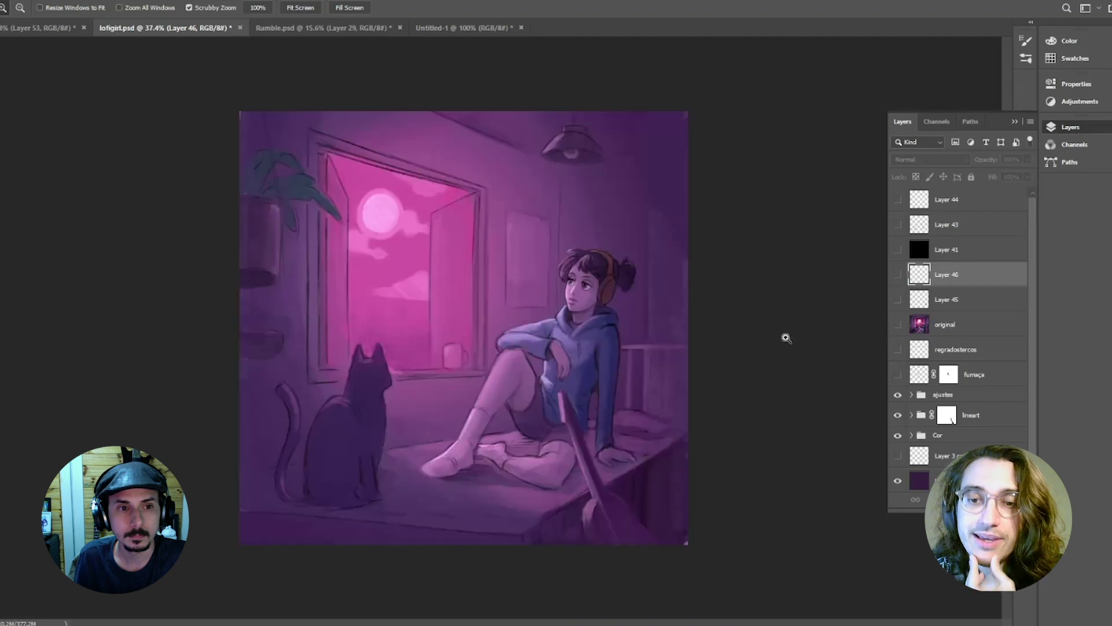
left_click(897, 325)
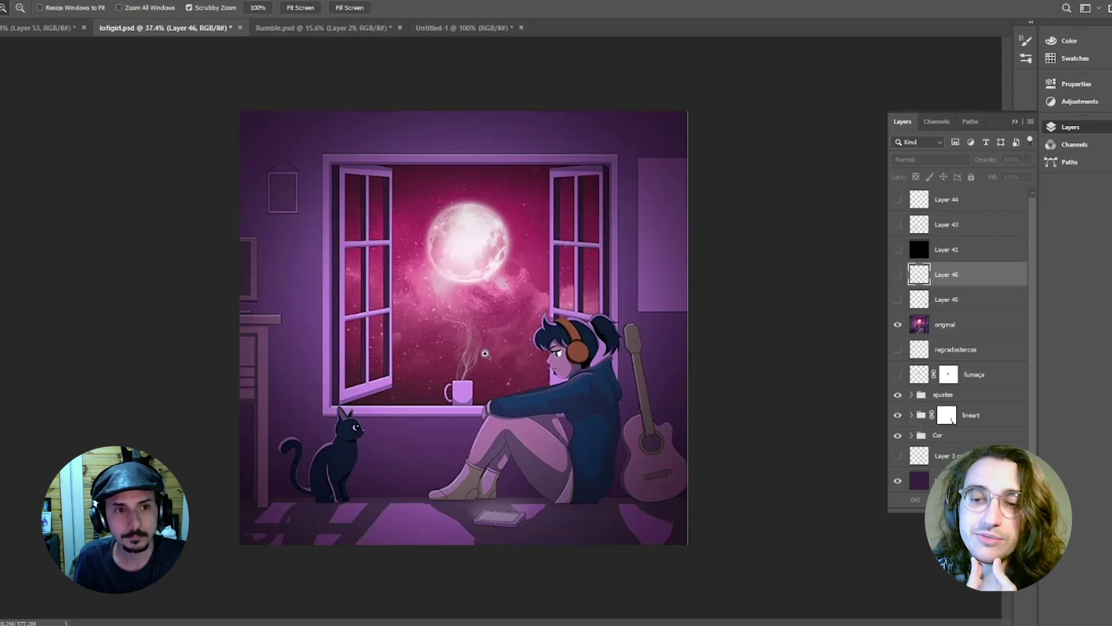
left_click(513, 303)
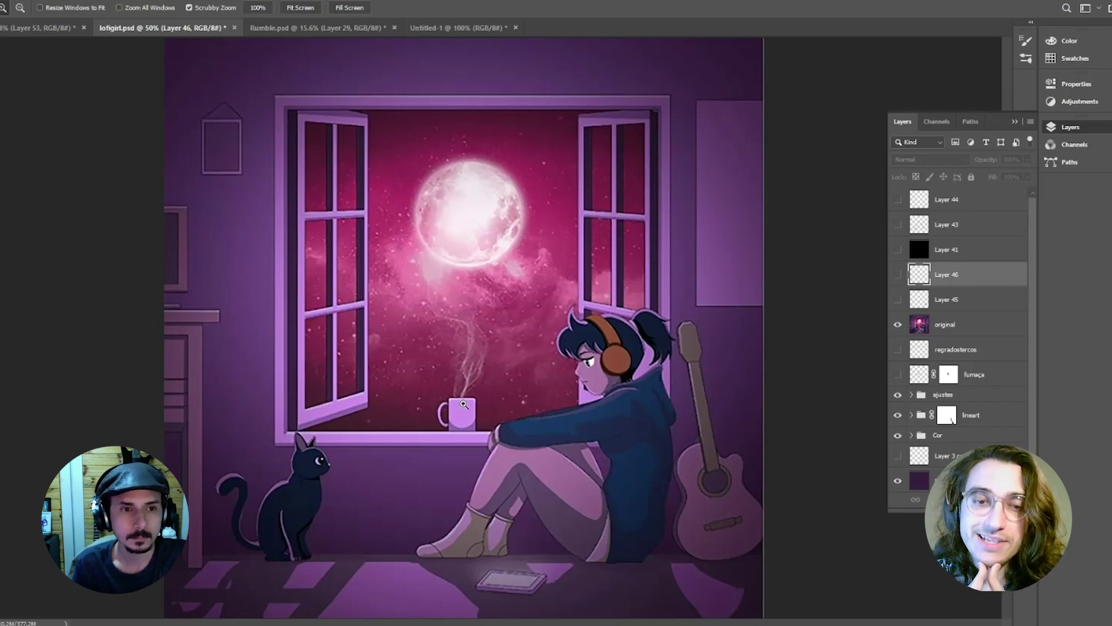
left_click_drag(484, 348, 416, 448)
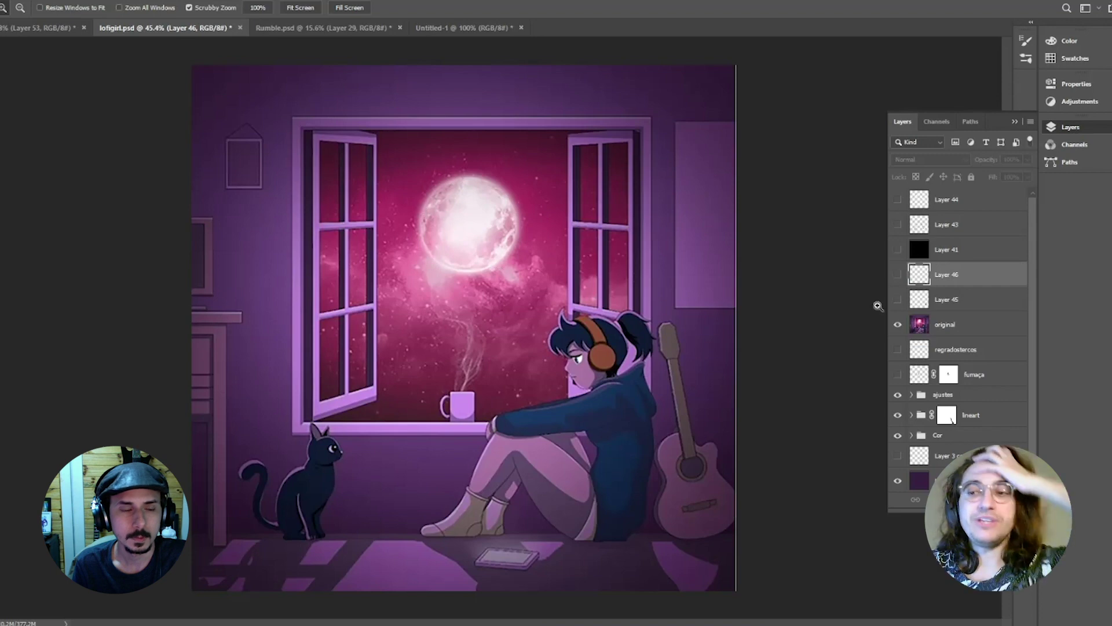
left_click(898, 326)
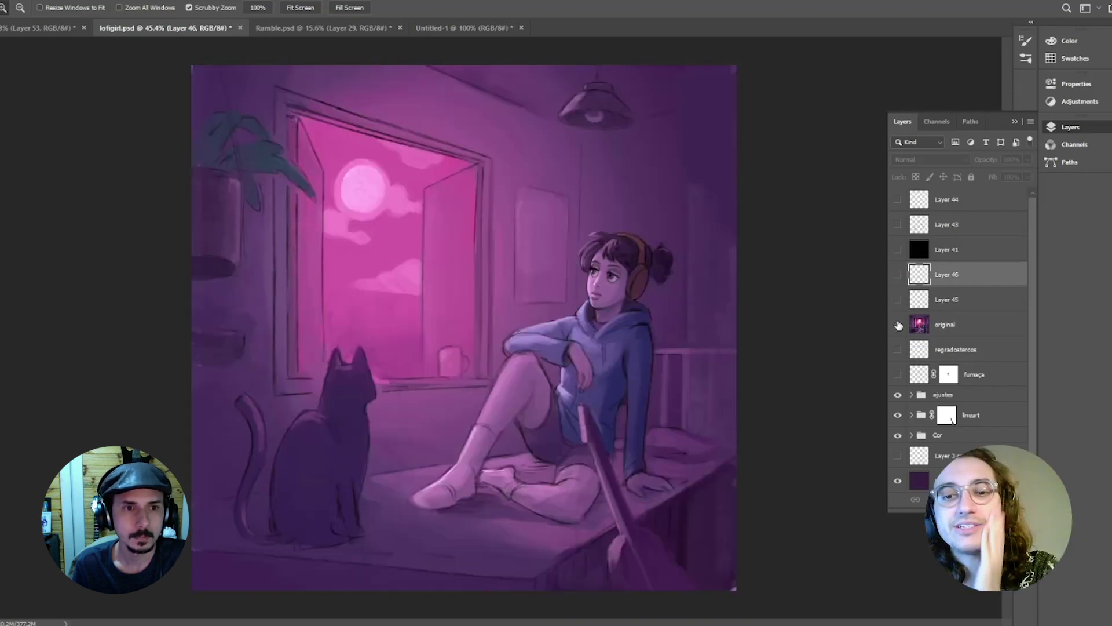
left_click(899, 325)
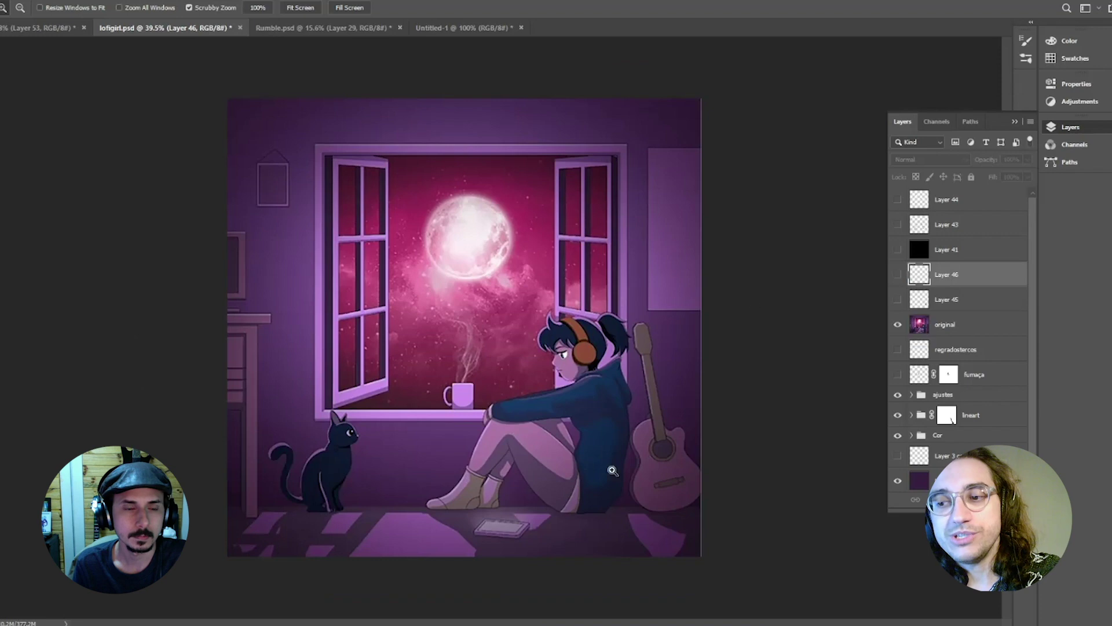
left_click(898, 326)
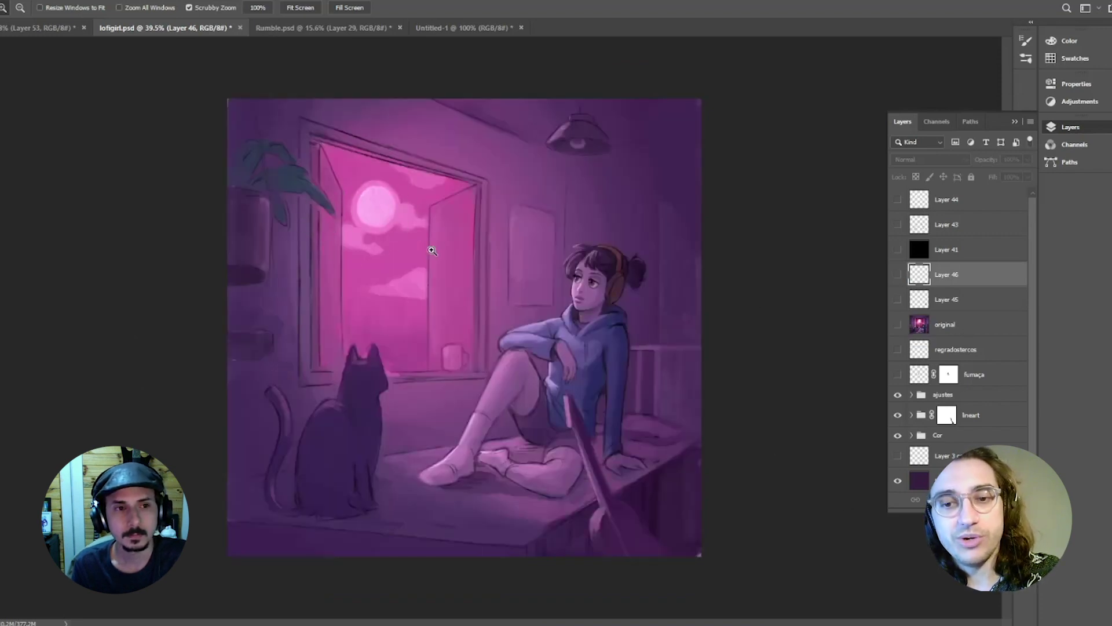
Step: Add a new layer above the ajustes group and paint small crater spots on the moon
scroll(984, 392, "down", 1)
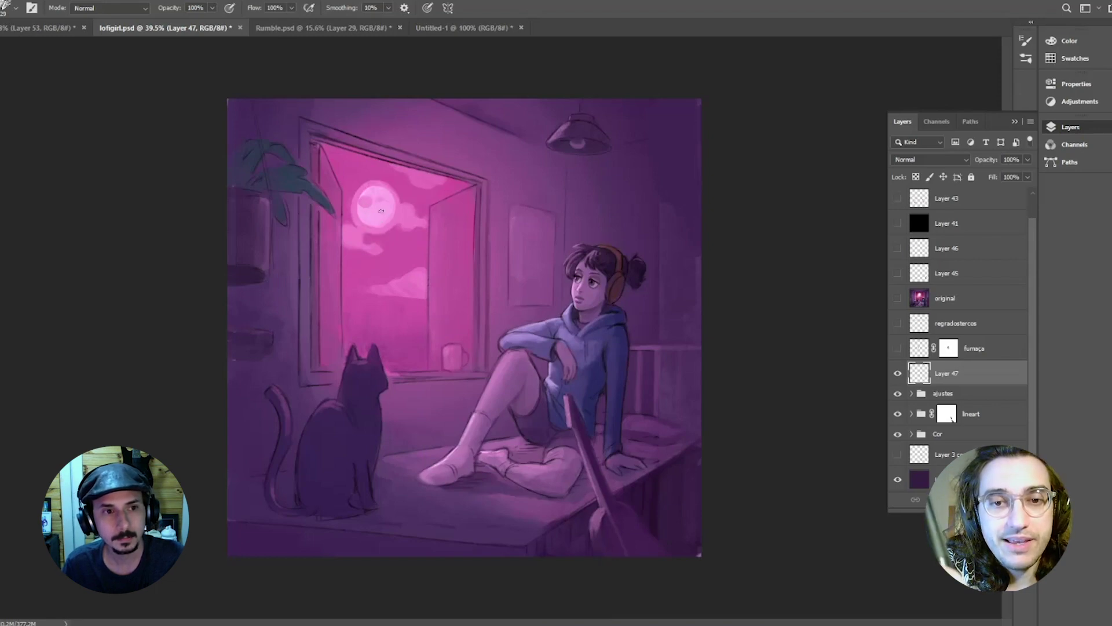
left_click(388, 194, "alt")
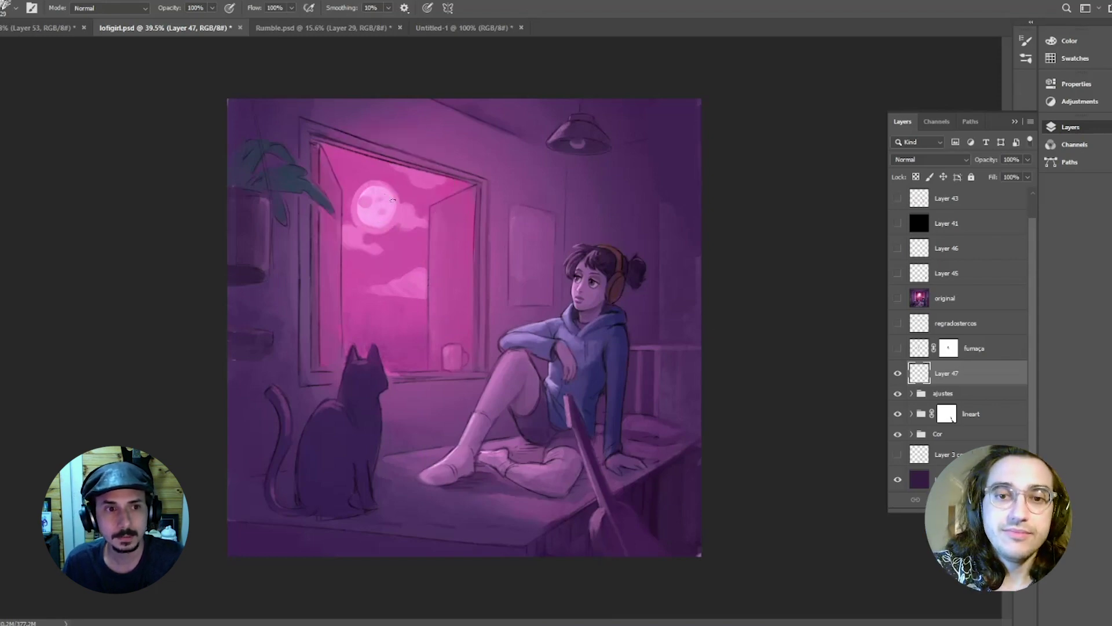
key("ctrl+minus")
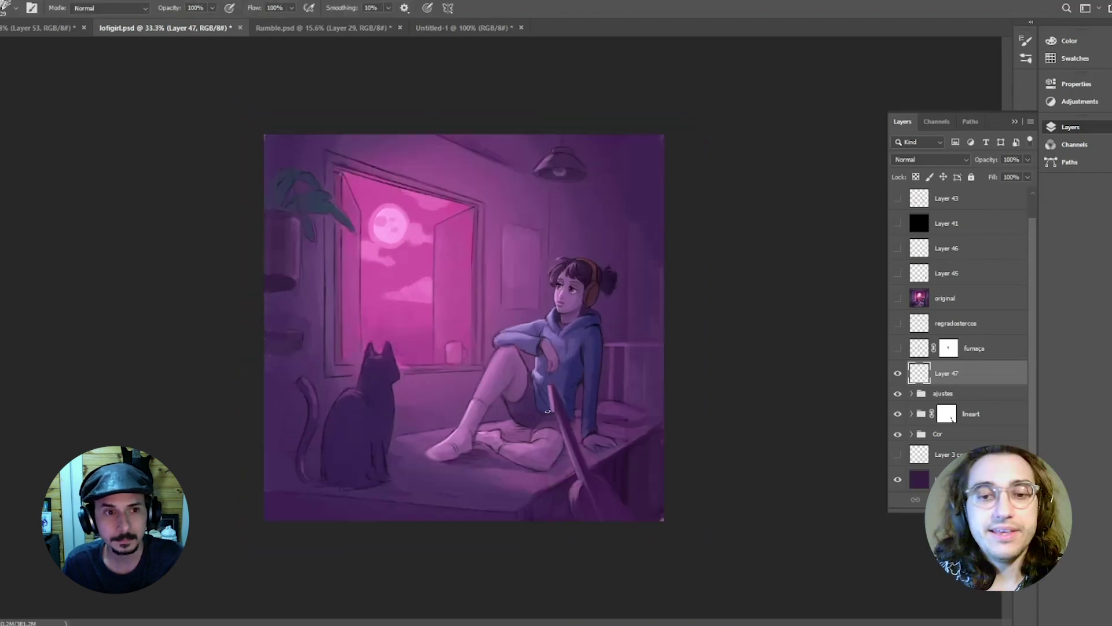
key("ctrl+plus")
key("ctrl+space")
left_click_drag(622, 227, 610, 227)
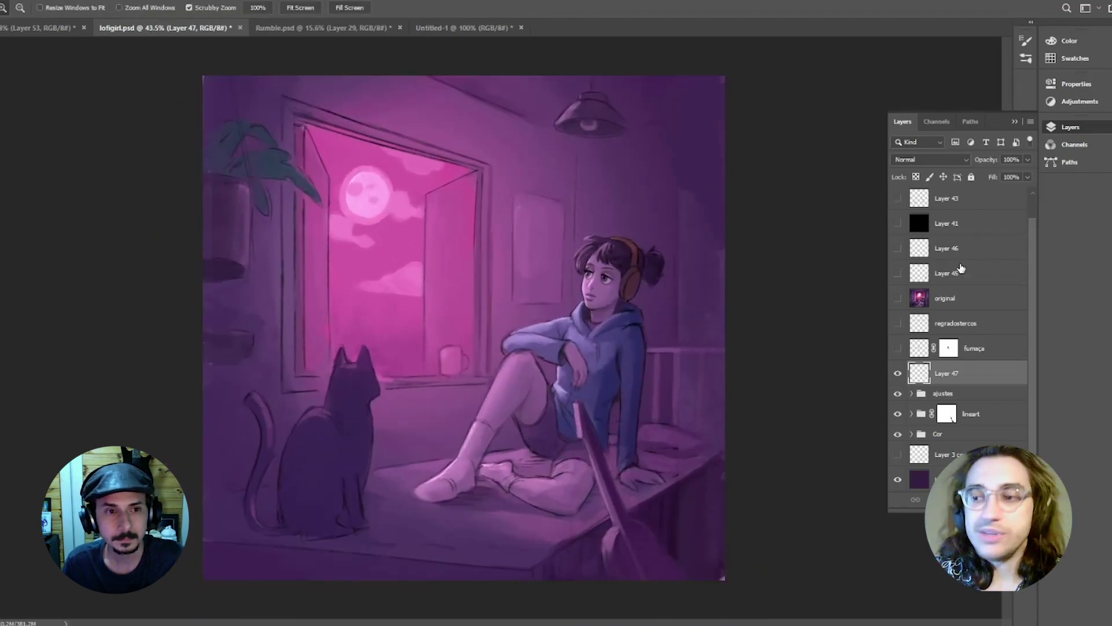
Step: Preview the fumaça layer, hide it again, and paint a wavy white steam trail above the mug on a new layer
left_click(897, 348)
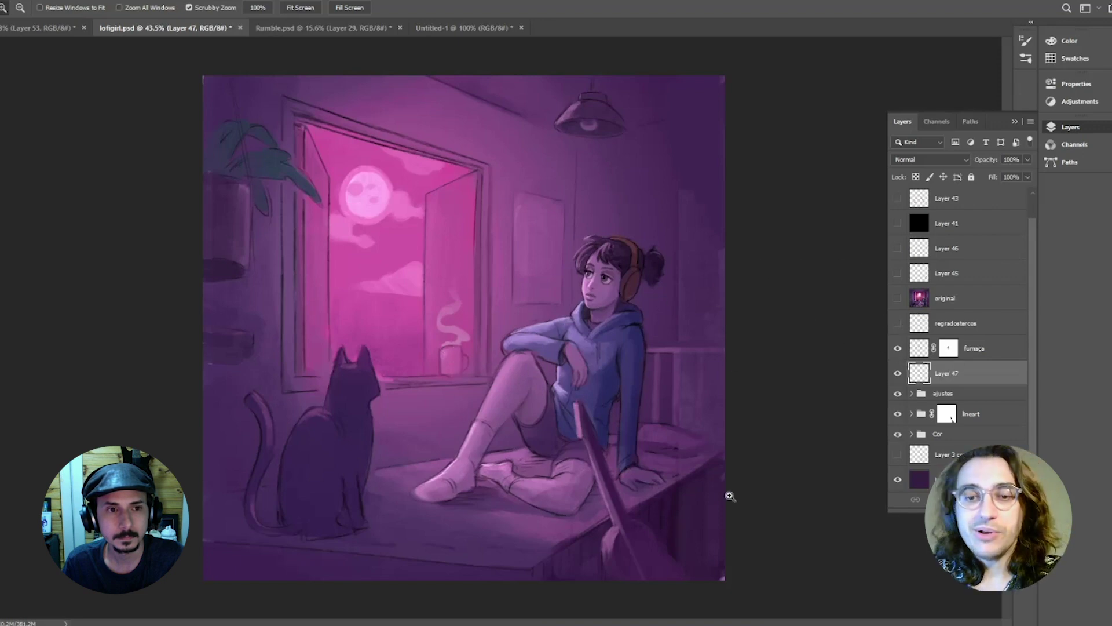
left_click(898, 348)
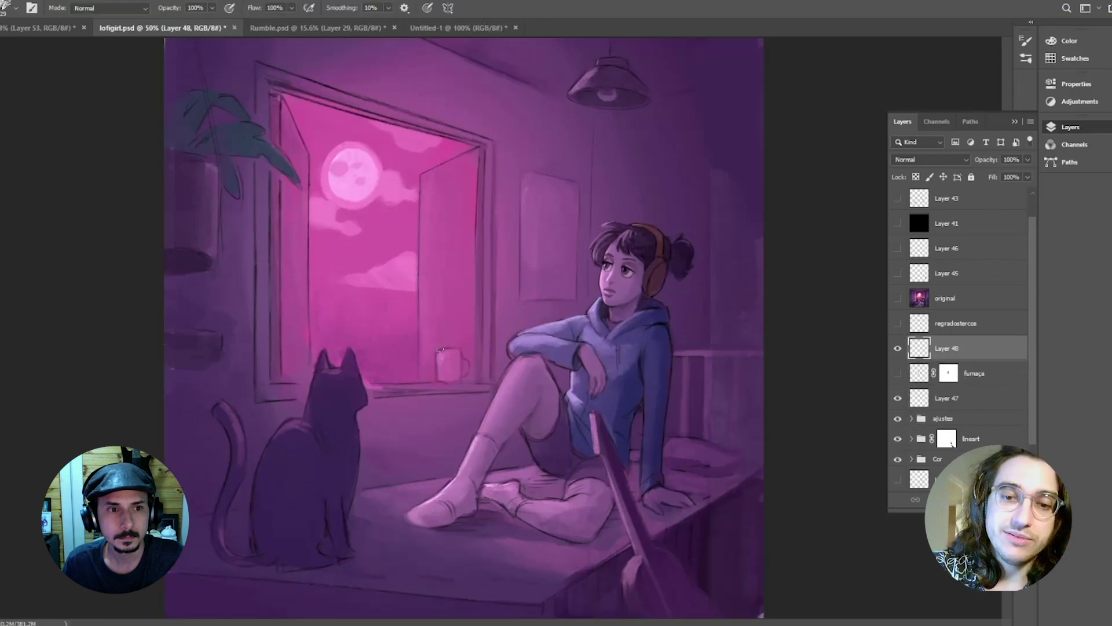
mouse_move(440, 349)
left_mouse_down()
mouse_move(457, 345)
mouse_move(442, 313)
mouse_move(452, 271)
left_mouse_up()
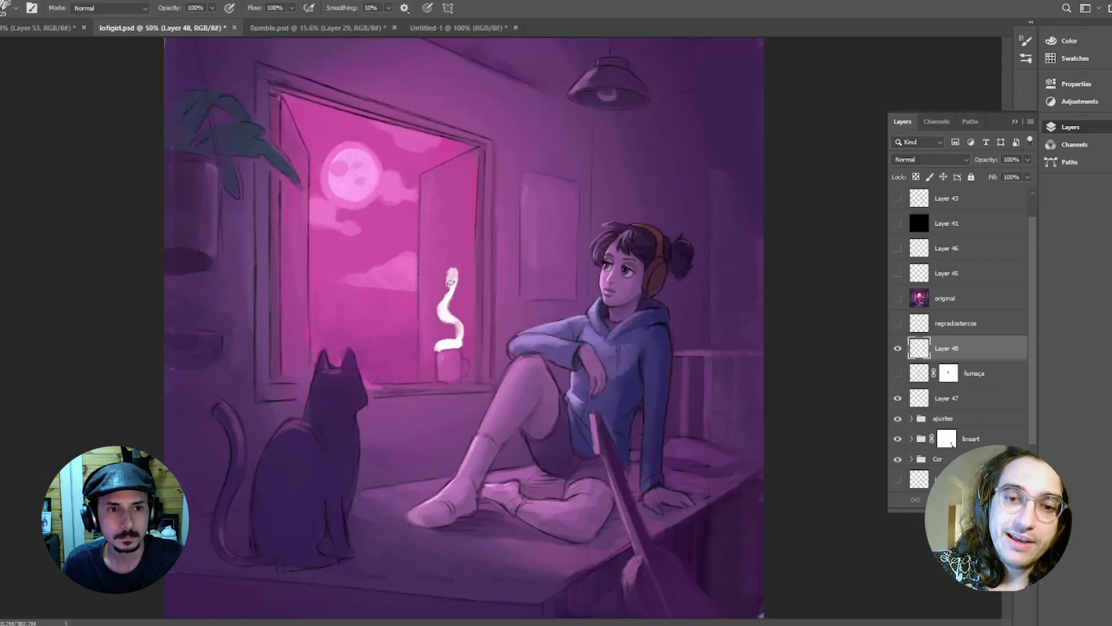
Step: Add a layer mask to Layer 48 and brush on it to fade the upper part of the mug's steam
left_click(947, 499)
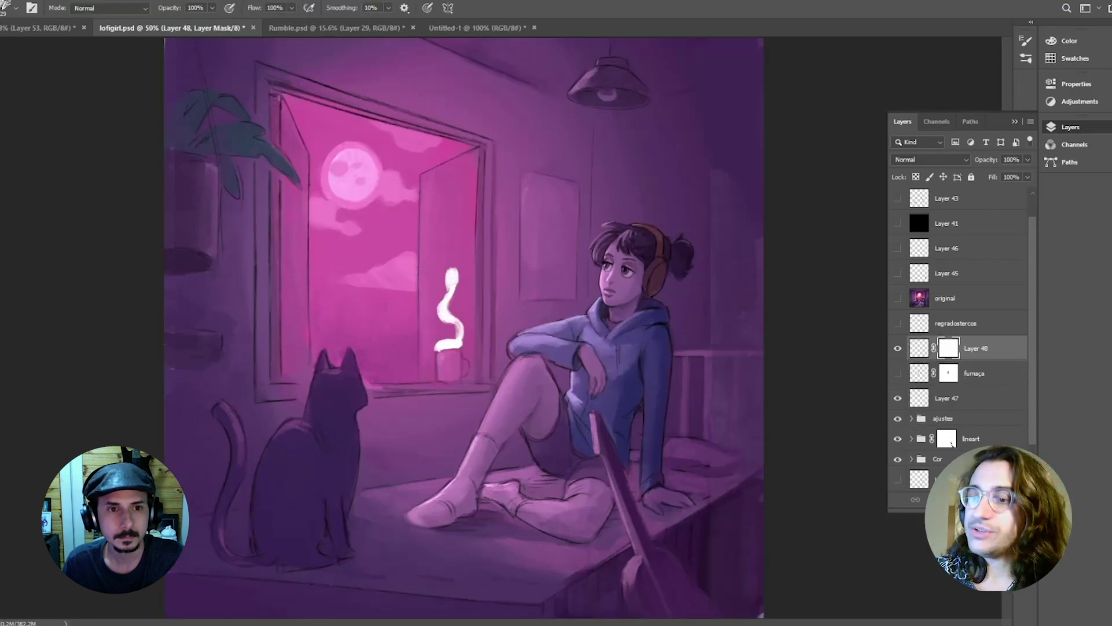
right_click(490, 277)
left_click_drag(568, 209, 591, 209)
mouse_move(453, 270)
left_mouse_down()
mouse_move(449, 296)
mouse_move(453, 265)
left_mouse_up()
mouse_move(441, 329)
left_mouse_down()
mouse_move(448, 346)
mouse_move(451, 336)
left_mouse_up()
key("ctrl+z")
key("z")
left_click_drag(542, 313, 511, 159)
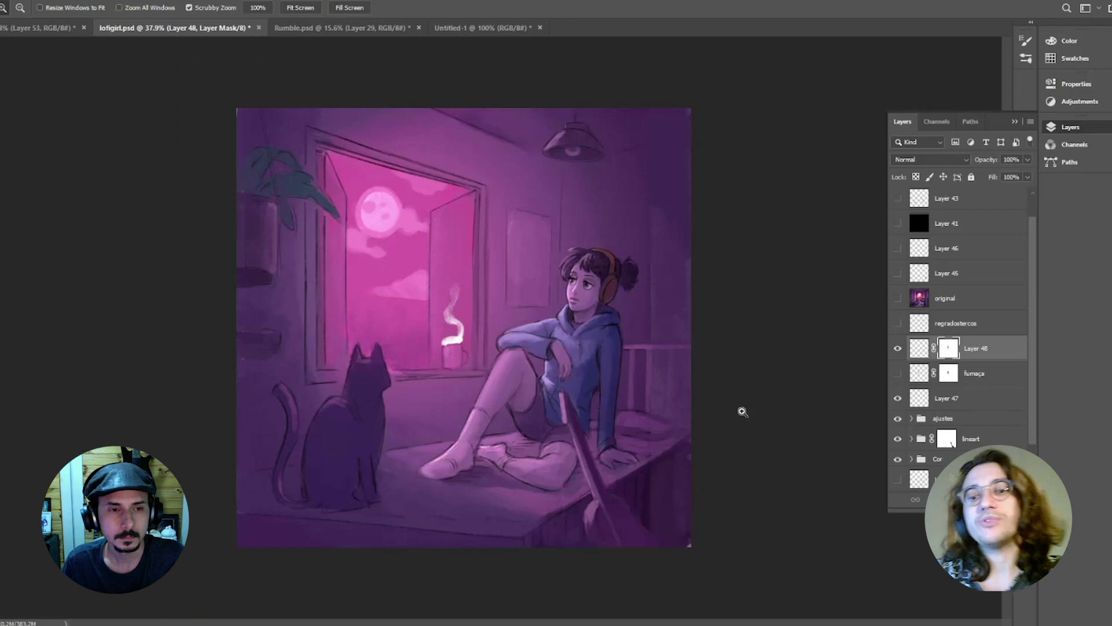
Step: Hide Layer 48, show the fumaça layer in its place, and select it to check its opacity and the mug's steam
left_click(898, 349)
left_click(898, 374)
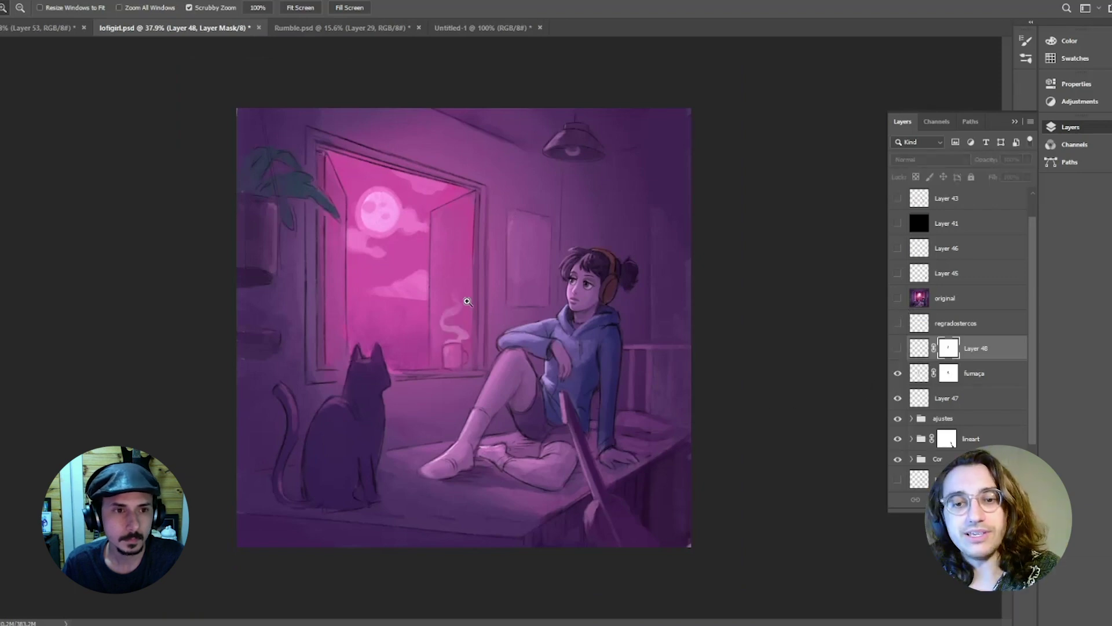
left_click_drag(462, 326, 586, 293)
left_click(585, 293)
left_click(976, 373)
left_click(1028, 160)
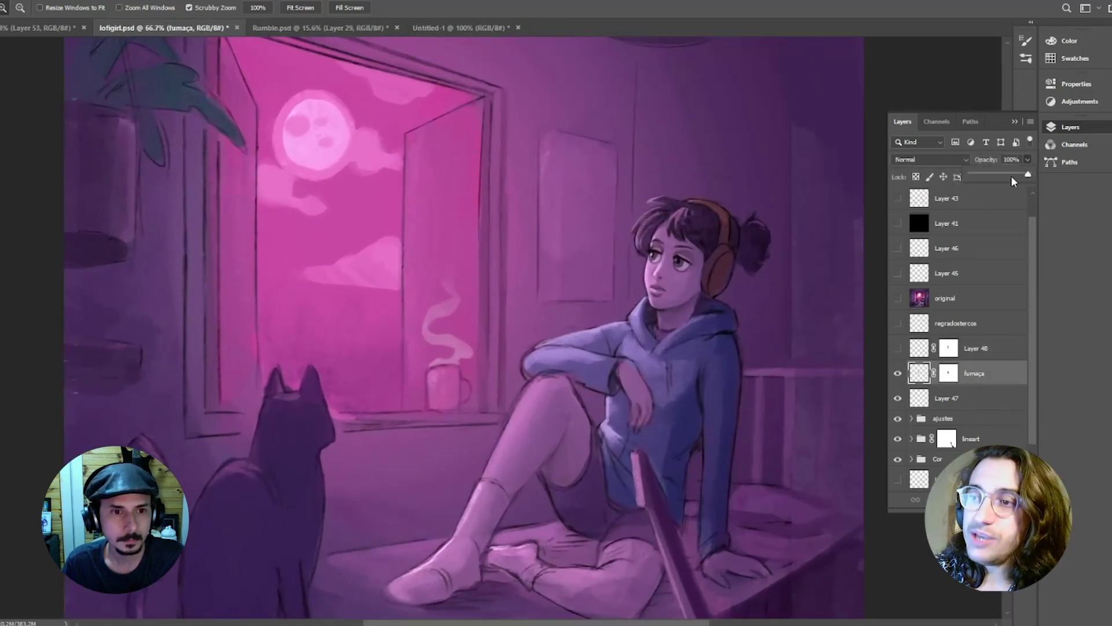
left_click_drag(672, 441, 642, 445)
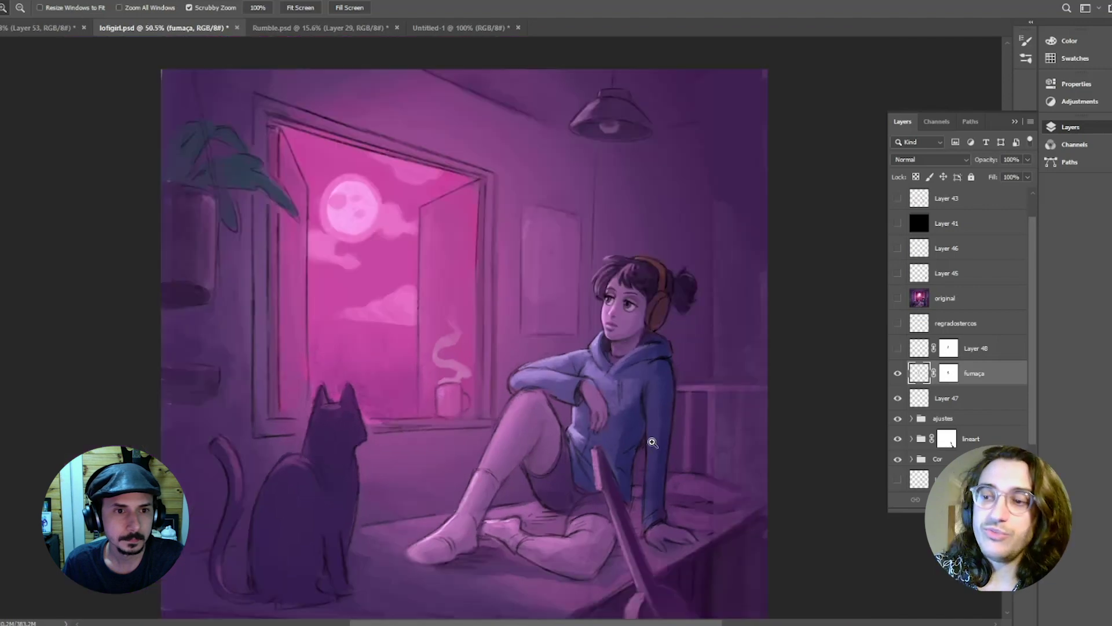
left_click_drag(529, 435, 517, 432)
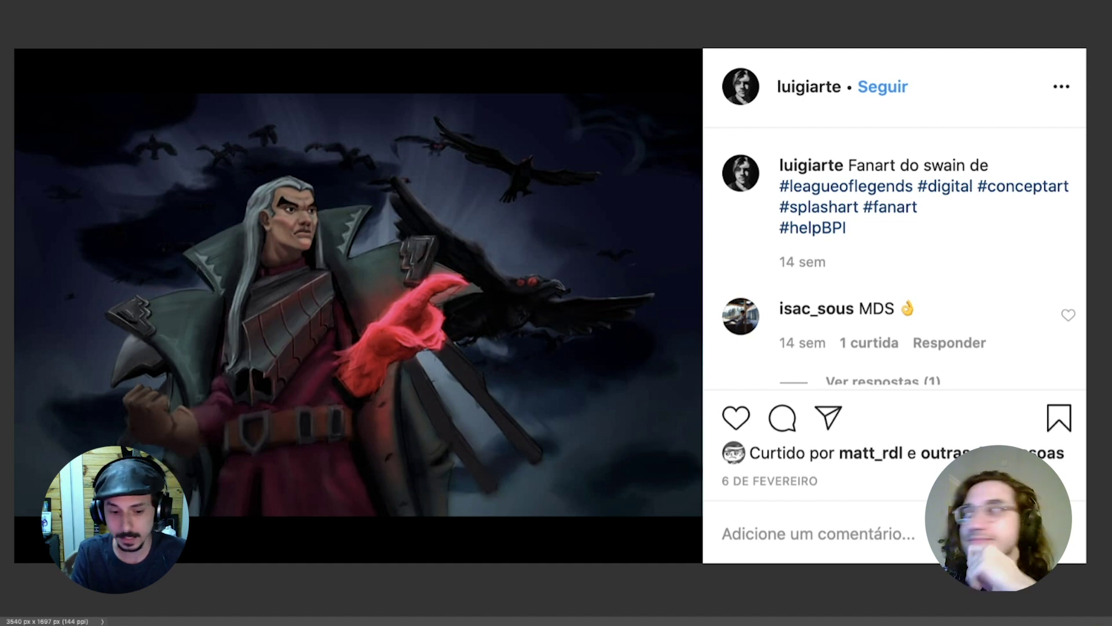
Step: Try a red sketch of an outstretched arm and hand reaching toward the upper crow on the Swain fanart, and clear it
key("ctrl+minus")
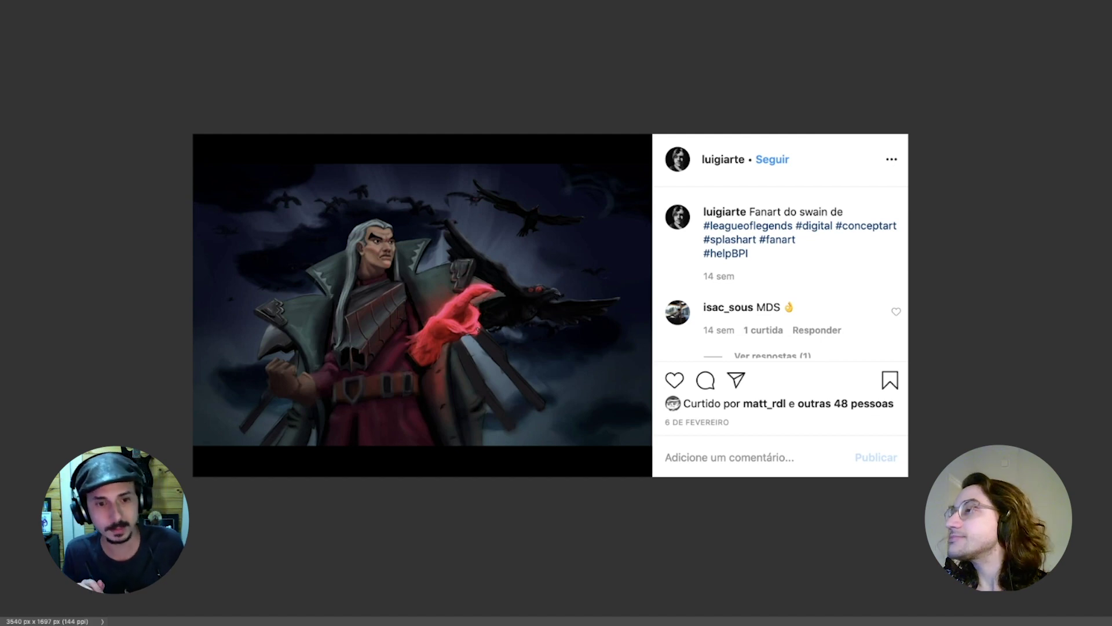
left_click_drag(401, 296, 571, 183)
mouse_move(442, 320)
left_mouse_down()
mouse_move(545, 226)
mouse_move(567, 222)
mouse_move(606, 174)
mouse_move(547, 204)
mouse_move(586, 211)
mouse_move(535, 199)
mouse_move(563, 235)
left_mouse_up()
mouse_move(542, 219)
left_mouse_down()
mouse_move(581, 208)
mouse_move(594, 185)
mouse_move(457, 288)
left_mouse_up()
left_click_drag(473, 279, 580, 216)
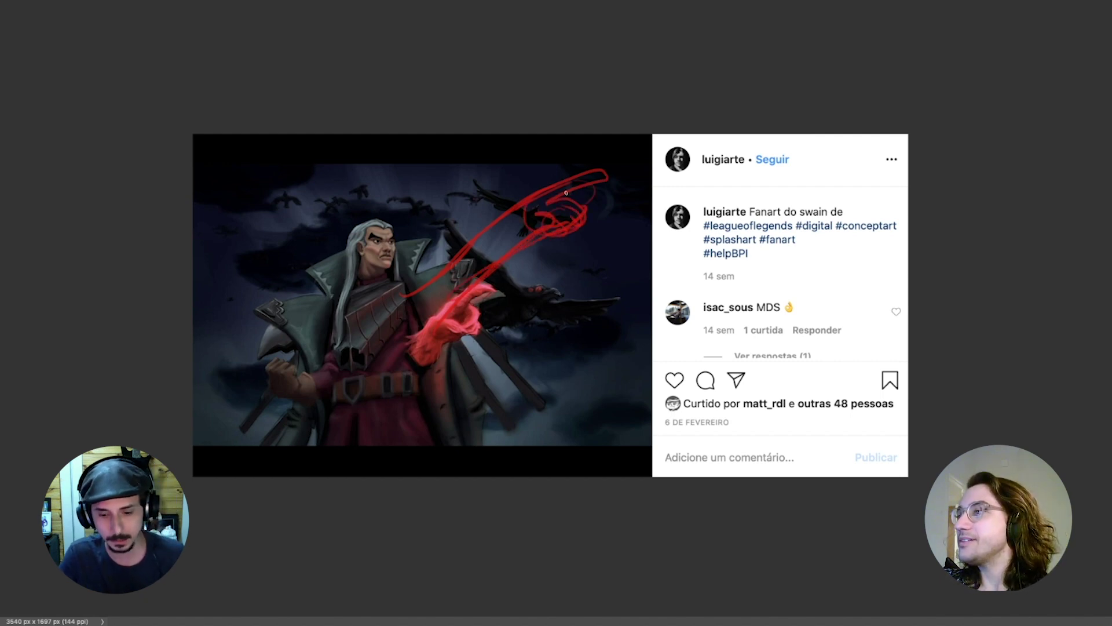
key("super+a")
key("Delete")
key("super+d")
Step: Sketch in red a bent arm over the glowing hand, with the forearm raised vertically and the fingers curled inward
left_click_drag(418, 303, 491, 307)
mouse_move(418, 328)
left_mouse_down()
mouse_move(495, 334)
mouse_move(475, 235)
left_mouse_up()
mouse_move(498, 332)
left_mouse_down()
mouse_move(514, 210)
mouse_move(484, 177)
left_mouse_up()
mouse_move(484, 176)
left_mouse_down()
mouse_move(464, 191)
mouse_move(469, 214)
mouse_move(443, 239)
mouse_move(426, 309)
mouse_move(488, 327)
mouse_move(503, 263)
left_mouse_up()
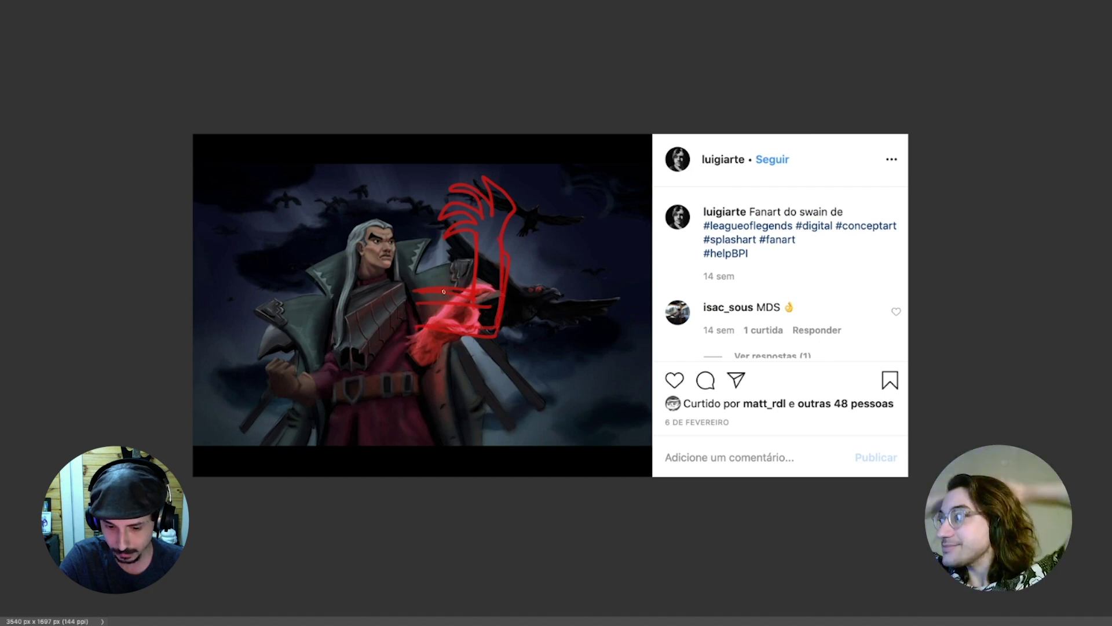